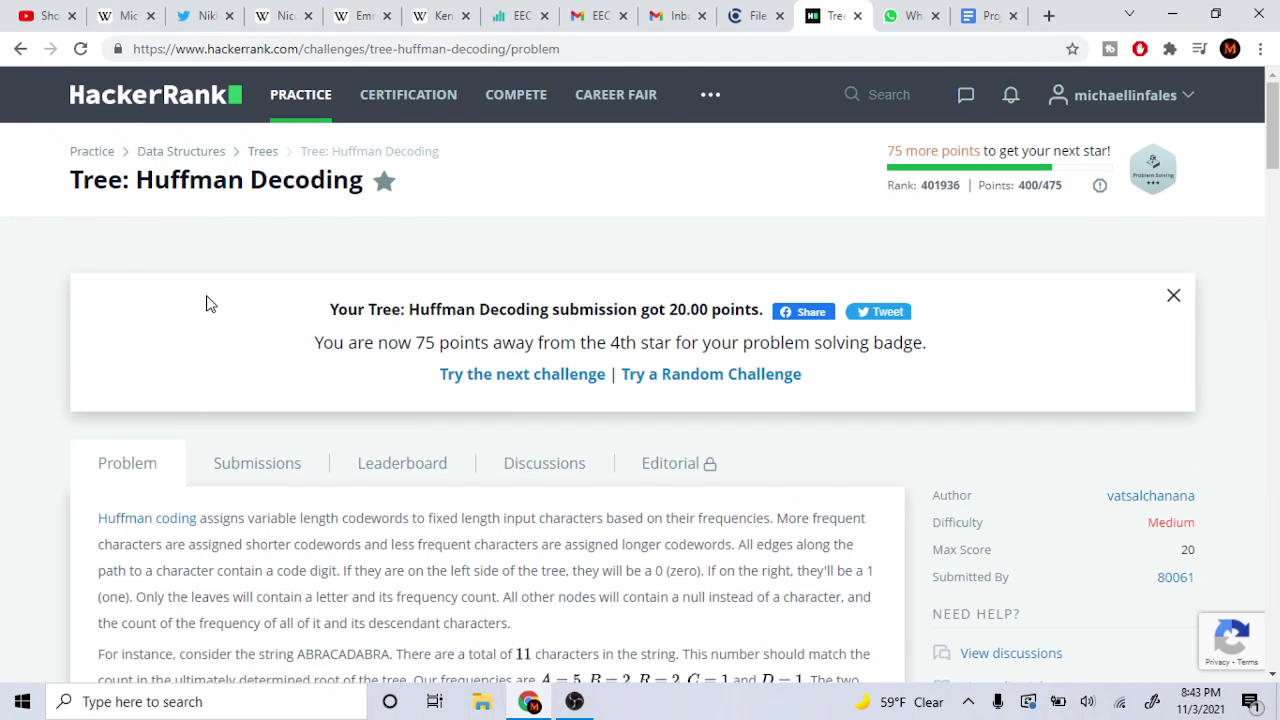
Scroll the Huffman Decoding page toward the sample tree, clearing a stray text selection
{"action": "scroll", "coordinate": [320, 372], "scroll_direction": "down", "scroll_amount": 10}
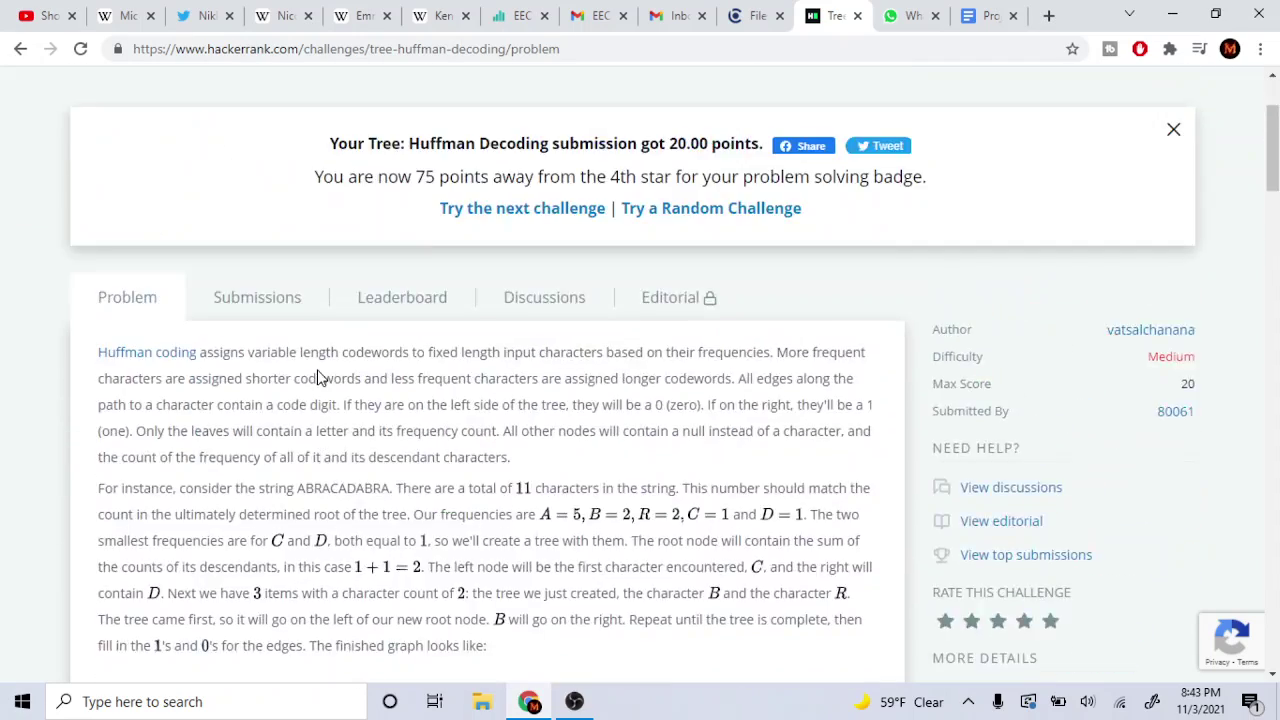
{"action": "scroll", "coordinate": [318, 370], "scroll_direction": "up", "scroll_amount": 10}
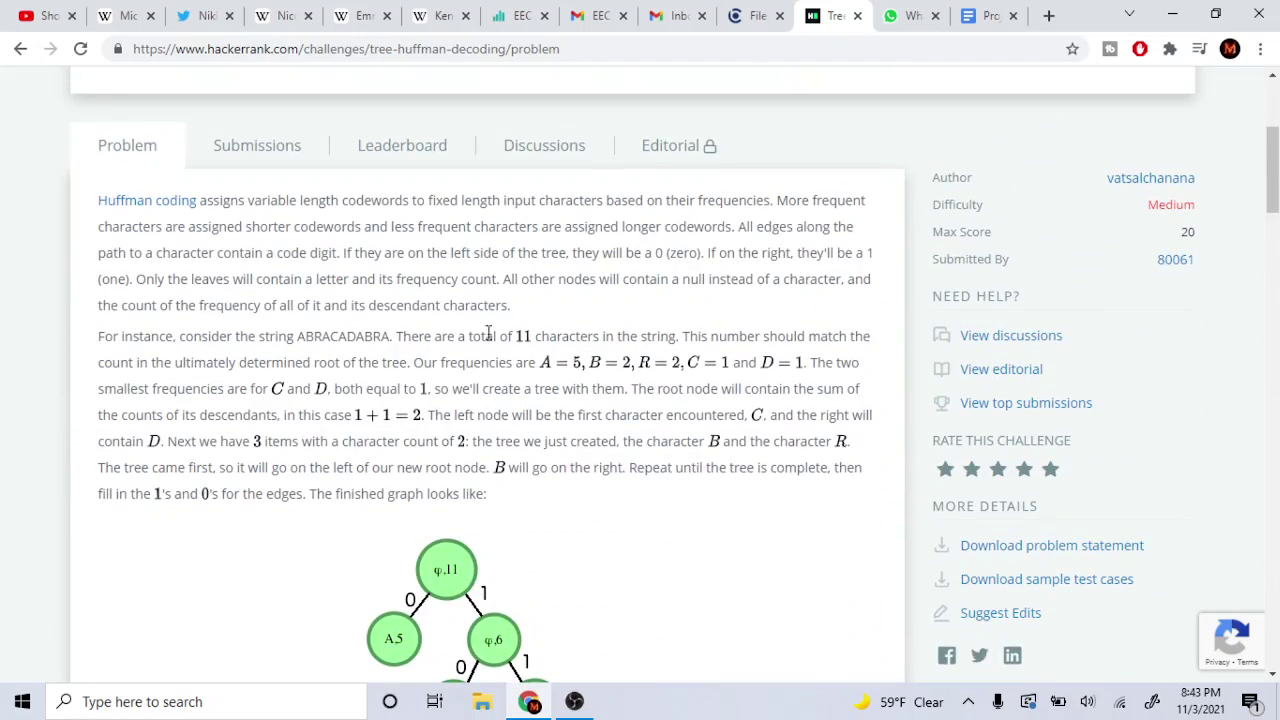
{"action": "scroll", "coordinate": [493, 365], "scroll_direction": "down", "scroll_amount": 1}
{"action": "scroll", "coordinate": [420, 314], "scroll_direction": "up", "scroll_amount": 1}
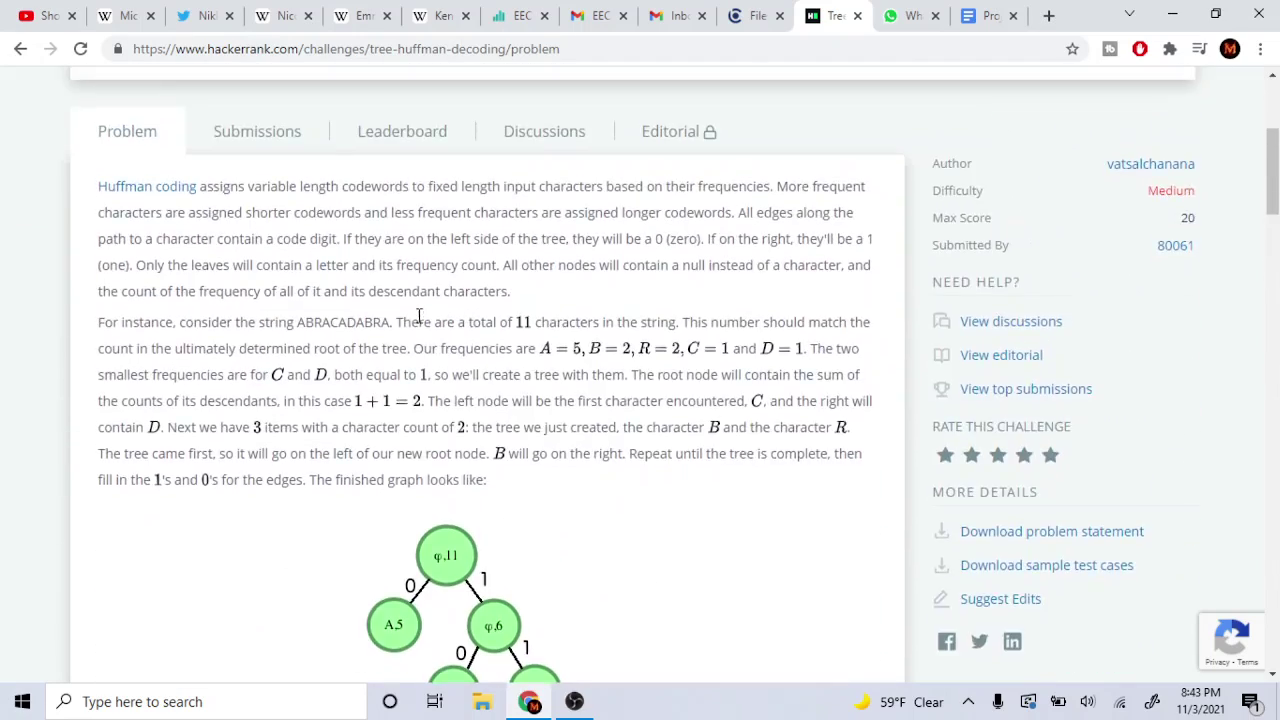
{"action": "scroll", "coordinate": [407, 295], "scroll_direction": "down", "scroll_amount": 9}
{"action": "scroll", "coordinate": [162, 260], "scroll_direction": "up", "scroll_amount": 2}
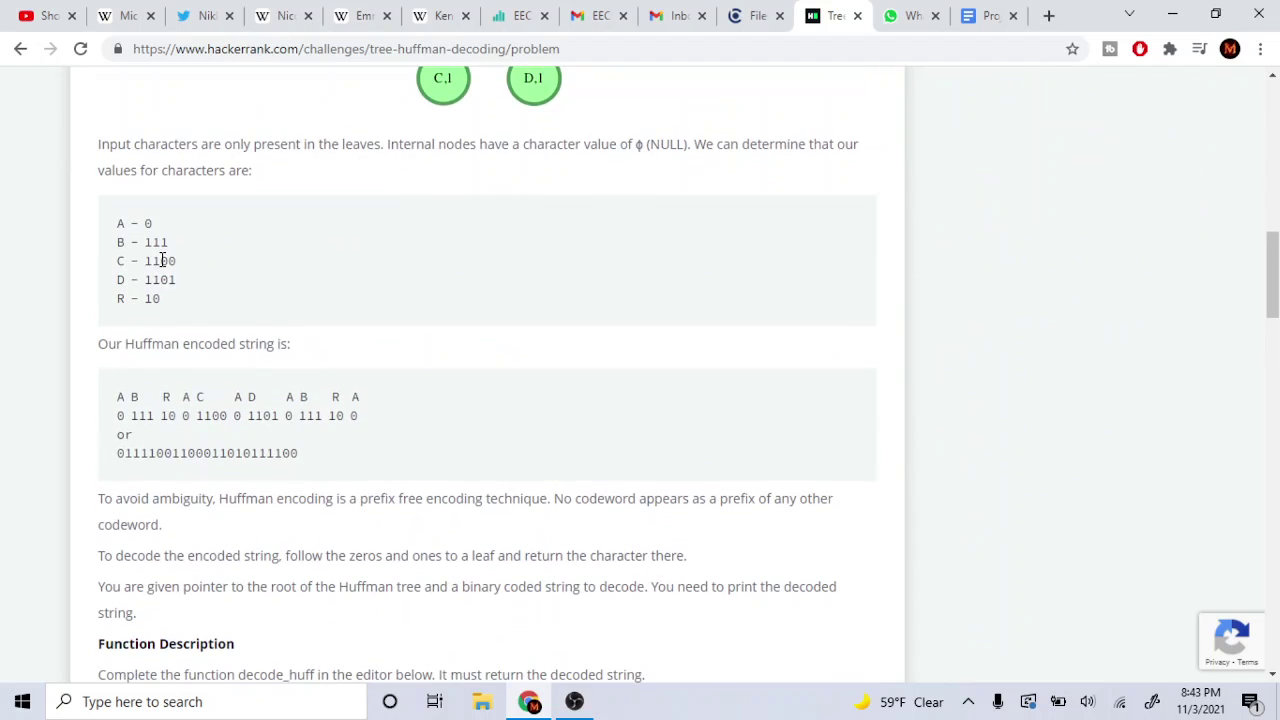
{"action": "left_click_drag", "start_coordinate": [122, 447], "coordinate": [257, 434]}
{"action": "left_click", "coordinate": [323, 477]}
{"action": "scroll", "coordinate": [423, 311], "scroll_direction": "up", "scroll_amount": 1}
{"action": "scroll", "coordinate": [423, 313], "scroll_direction": "up", "scroll_amount": 5}
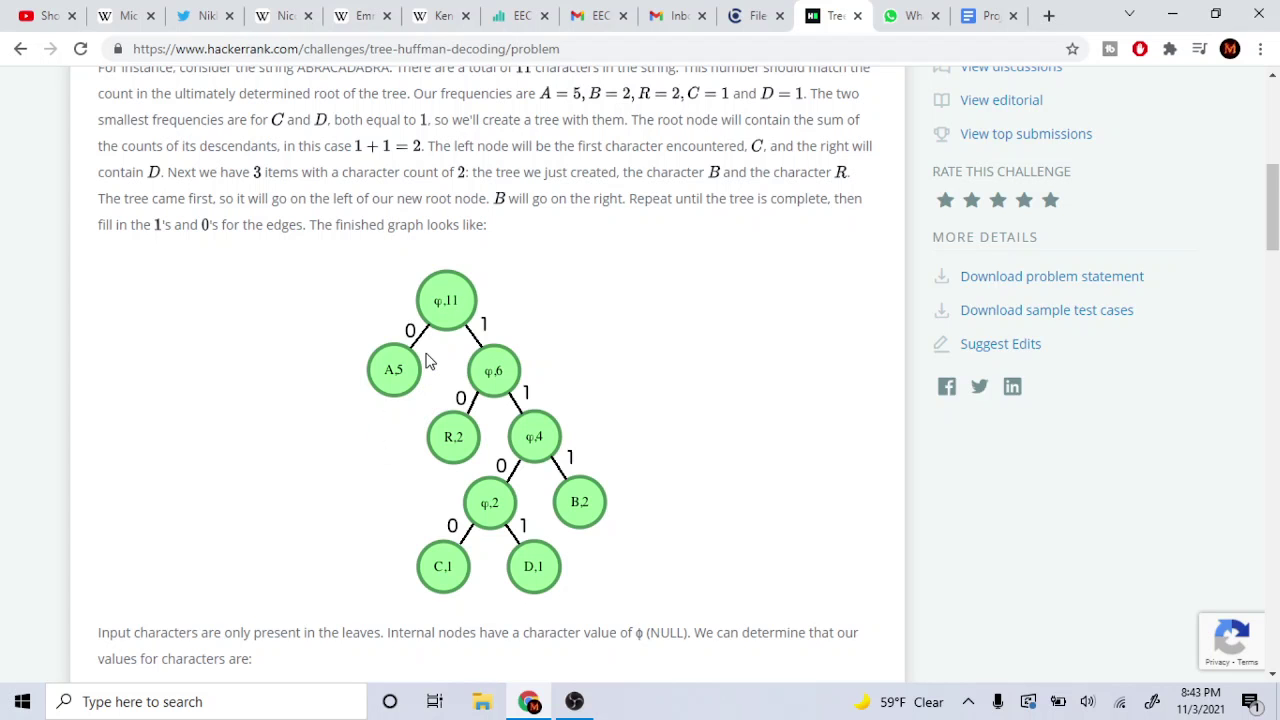
Bring the sample encoded string 1001011 and output ABACA into view, briefly highlighting the string
{"action": "scroll", "coordinate": [428, 361], "scroll_direction": "down", "scroll_amount": 10}
{"action": "scroll", "coordinate": [428, 361], "scroll_direction": "down", "scroll_amount": 7}
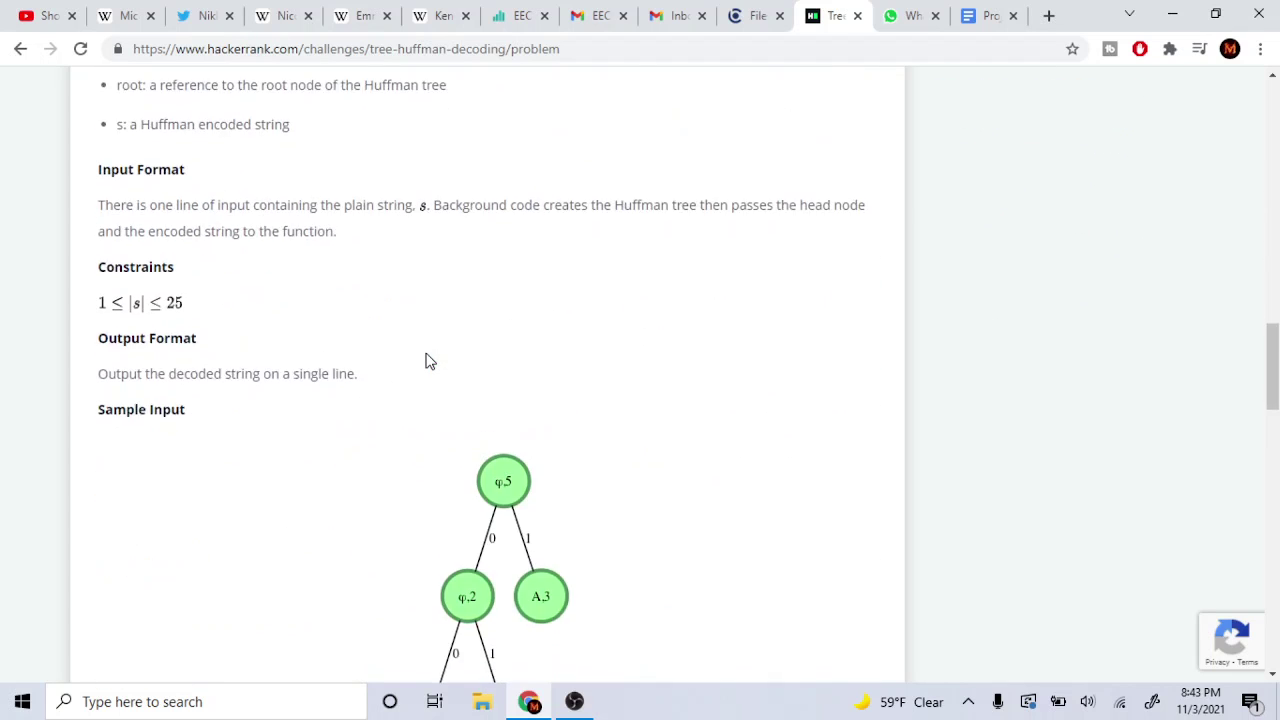
{"action": "scroll", "coordinate": [428, 361], "scroll_direction": "up", "scroll_amount": 3}
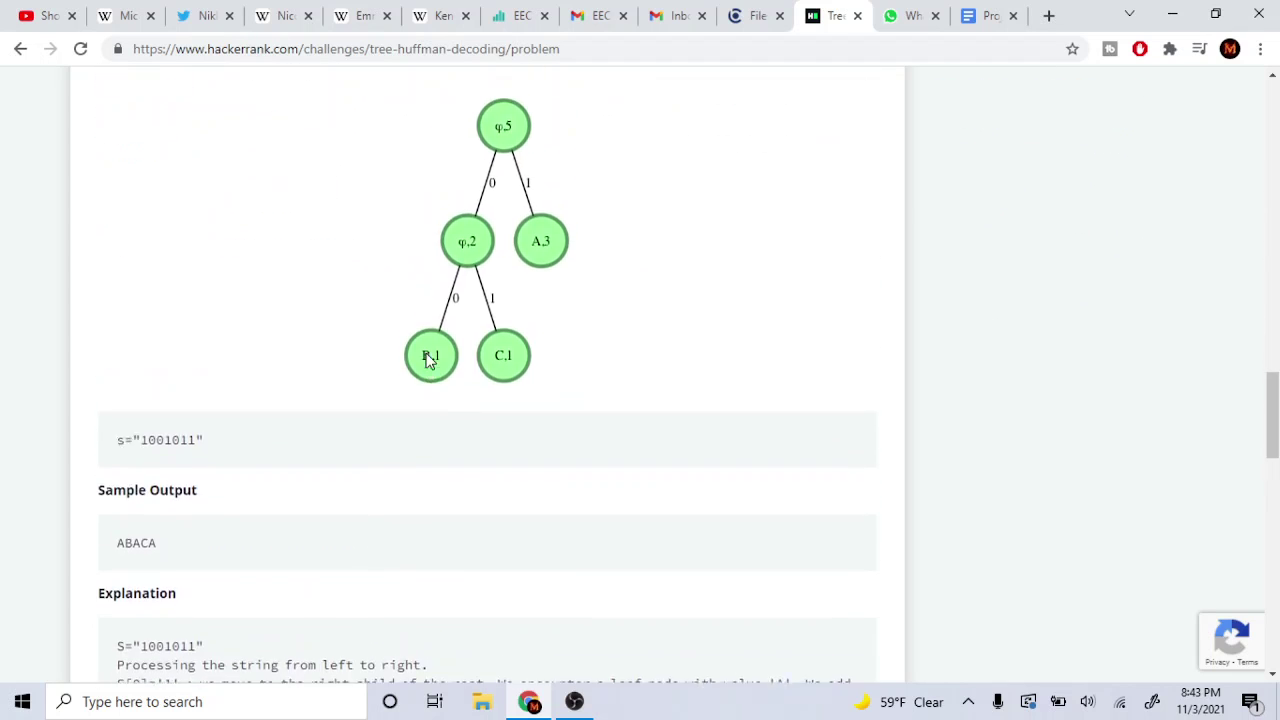
{"action": "scroll", "coordinate": [357, 314], "scroll_direction": "down", "scroll_amount": 2}
{"action": "scroll", "coordinate": [357, 314], "scroll_direction": "down", "scroll_amount": 1}
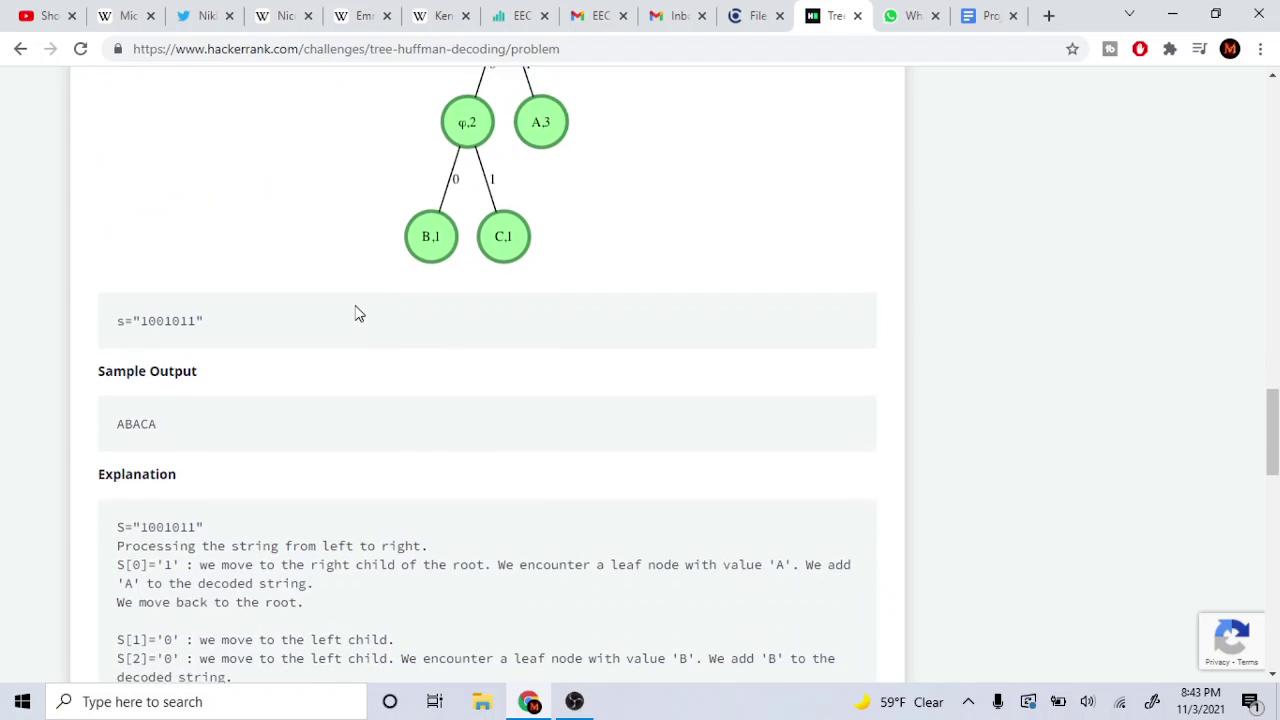
{"action": "scroll", "coordinate": [357, 314], "scroll_direction": "up", "scroll_amount": 2}
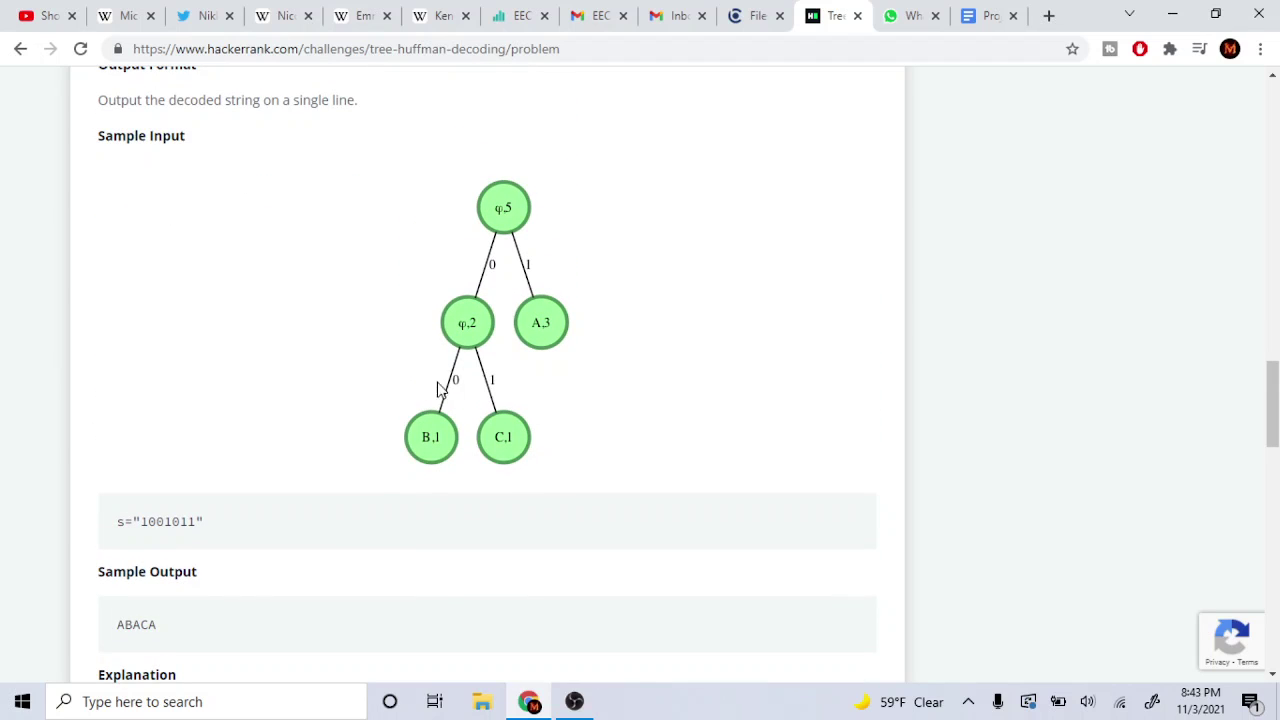
{"action": "left_click_drag", "start_coordinate": [126, 521], "coordinate": [263, 529]}
{"action": "left_click", "coordinate": [263, 529]}
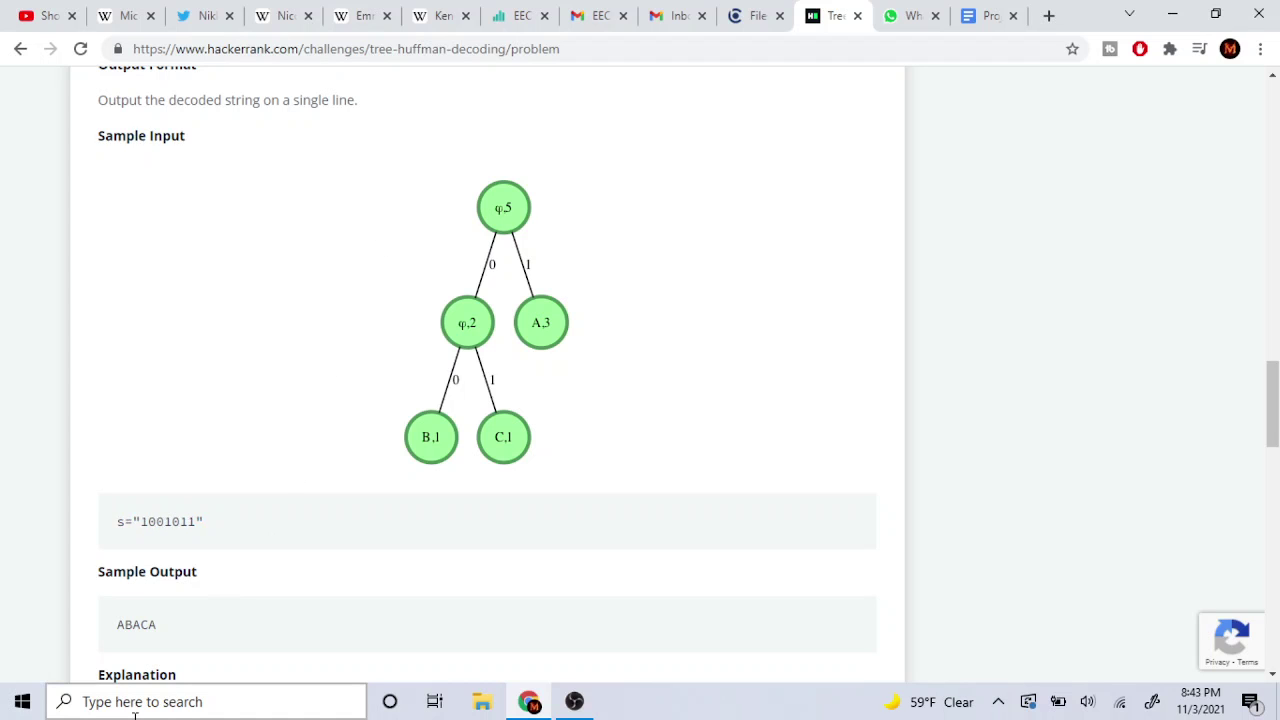
Launch Microsoft Paint from the Windows search
{"action": "left_click", "coordinate": [216, 701]}
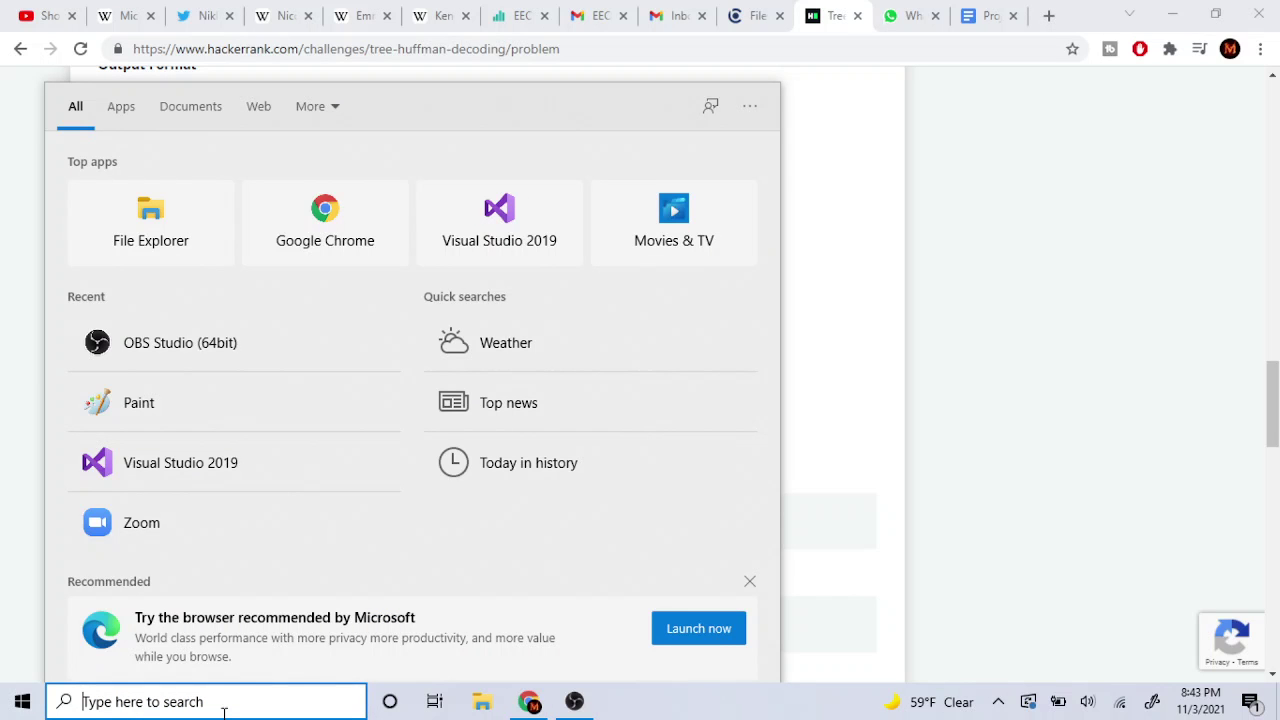
{"action": "type", "text": "paint"}
{"action": "key", "text": "Return"}
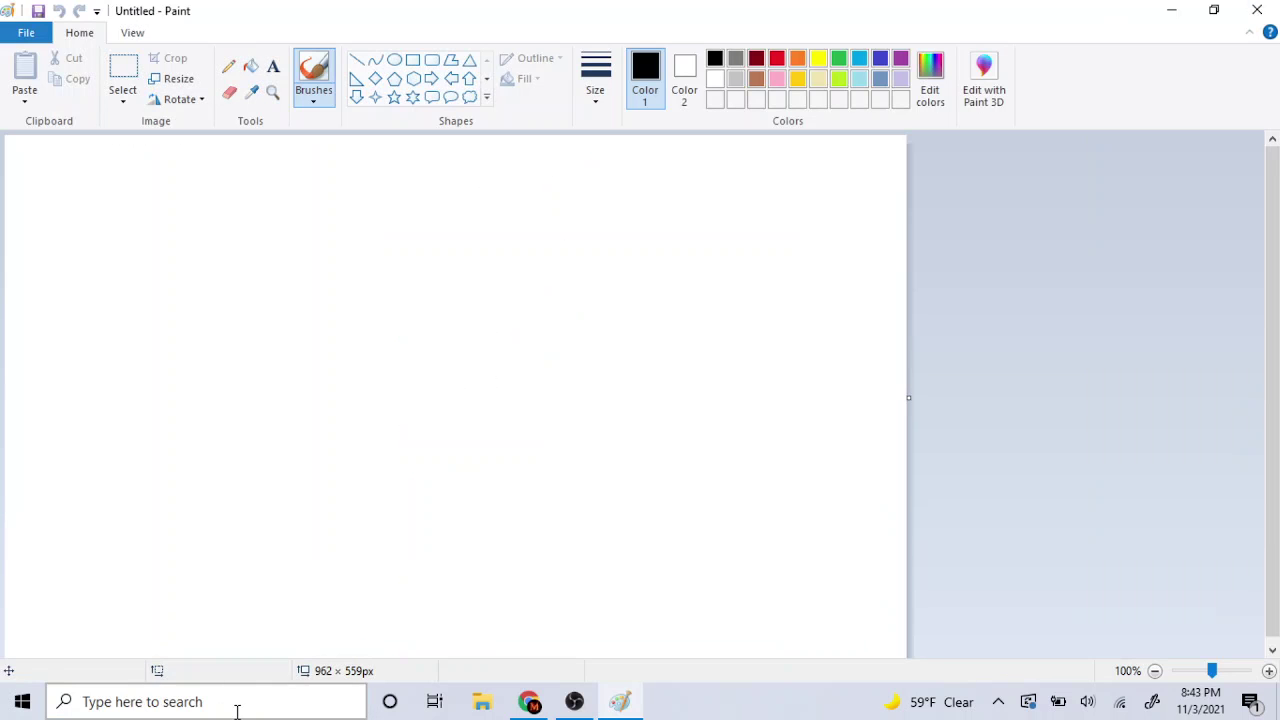
Copy the sample tree image from HackerRank and paste it into Paint
{"action": "key", "text": "alt+Tab"}
{"action": "right_click", "coordinate": [411, 288]}
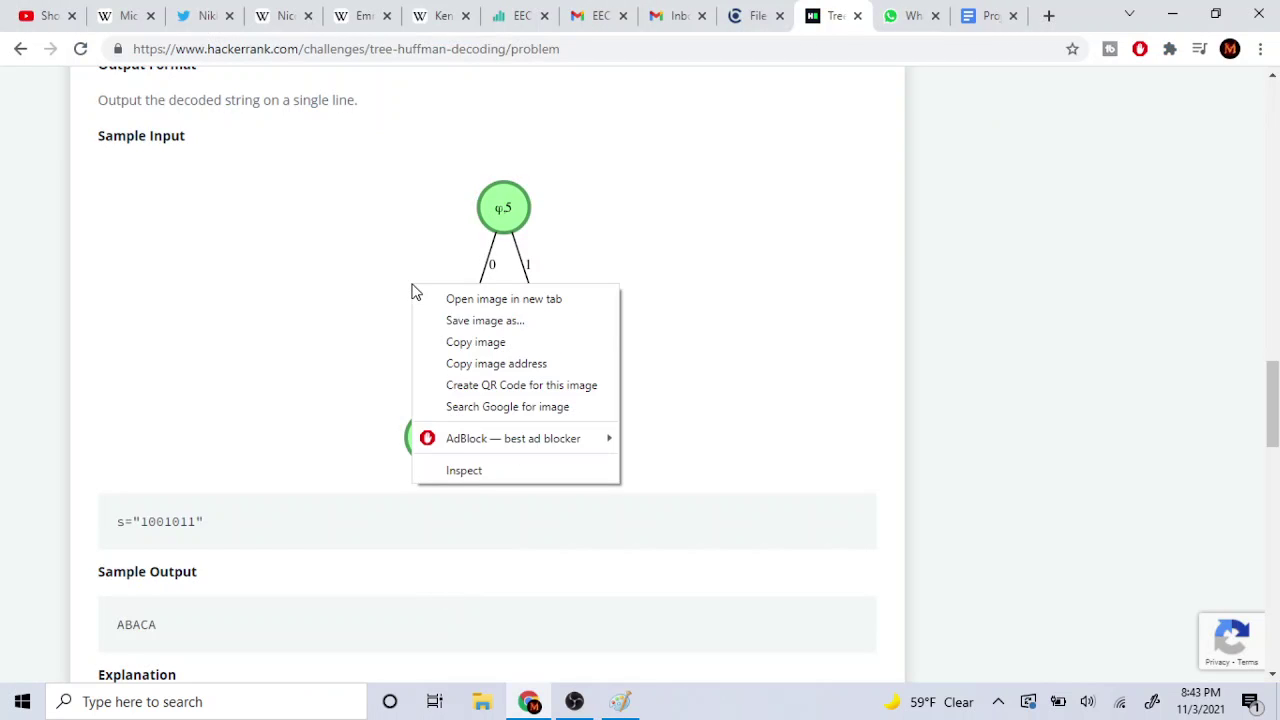
{"action": "left_click", "coordinate": [520, 343]}
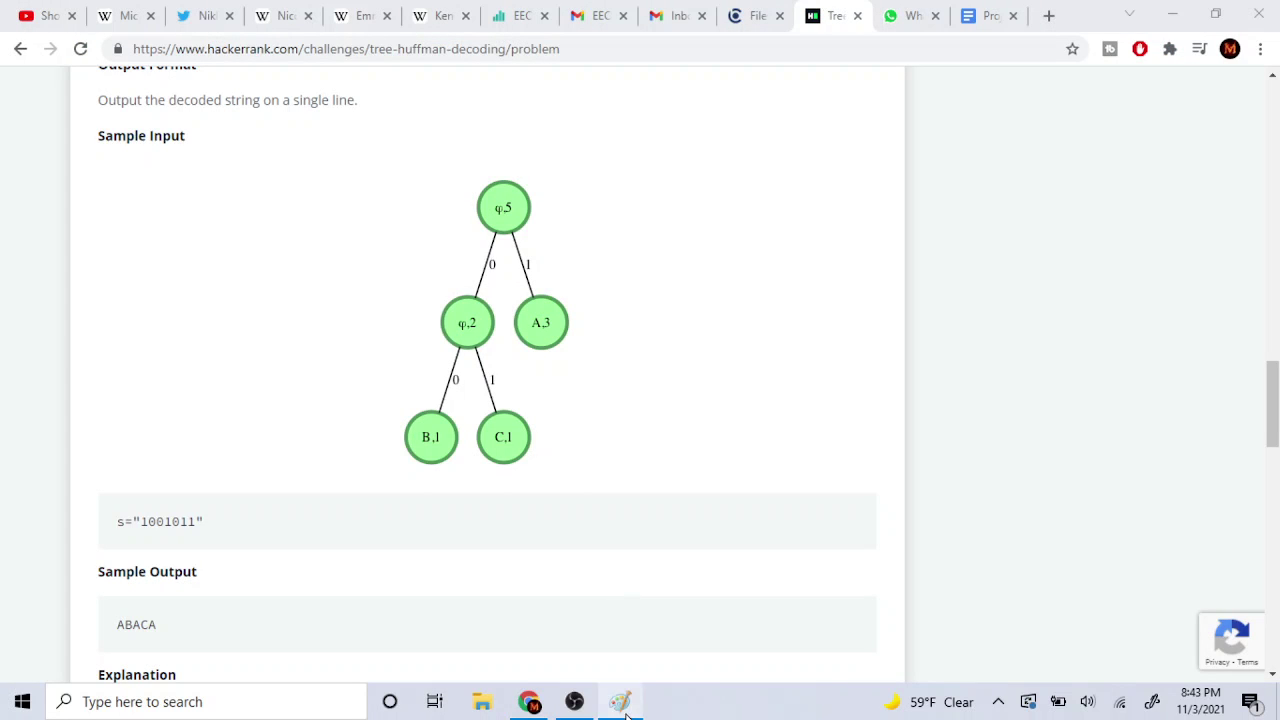
{"action": "left_click", "coordinate": [624, 698]}
{"action": "key", "text": "ctrl+v"}
Select the sample encoded string on the page, then undo the pasted tree in Paint
{"action": "key", "text": "alt+Tab"}
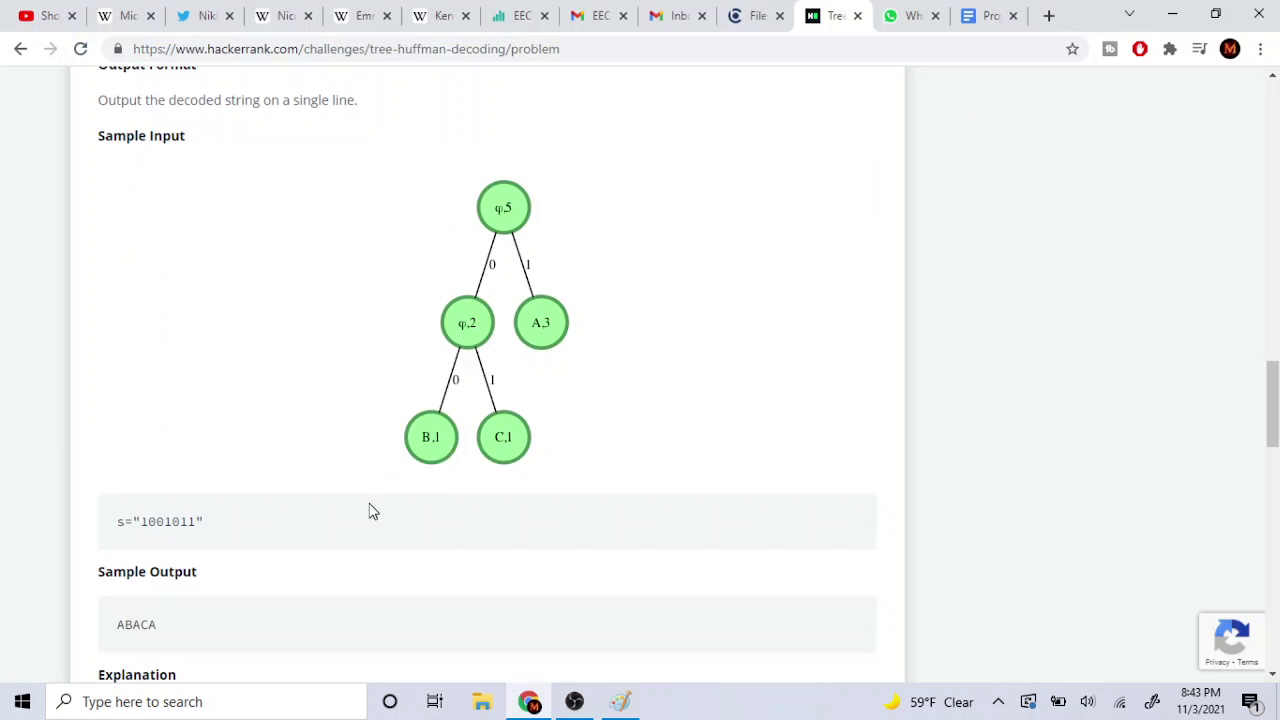
{"action": "right_click", "coordinate": [148, 521]}
{"action": "left_click", "coordinate": [121, 510]}
{"action": "left_click_drag", "start_coordinate": [110, 523], "coordinate": [266, 537]}
{"action": "left_click", "coordinate": [620, 701]}
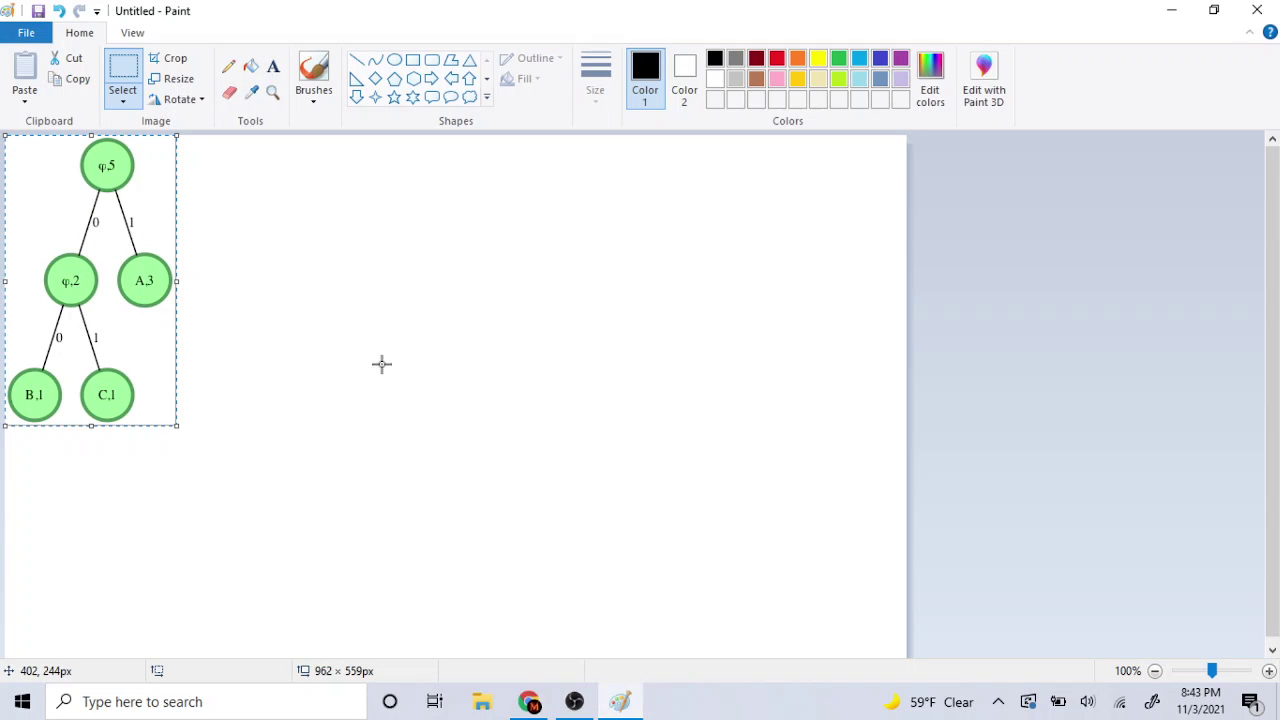
{"action": "left_click_drag", "start_coordinate": [381, 363], "coordinate": [632, 460]}
{"action": "key", "text": "ctrl+z"}
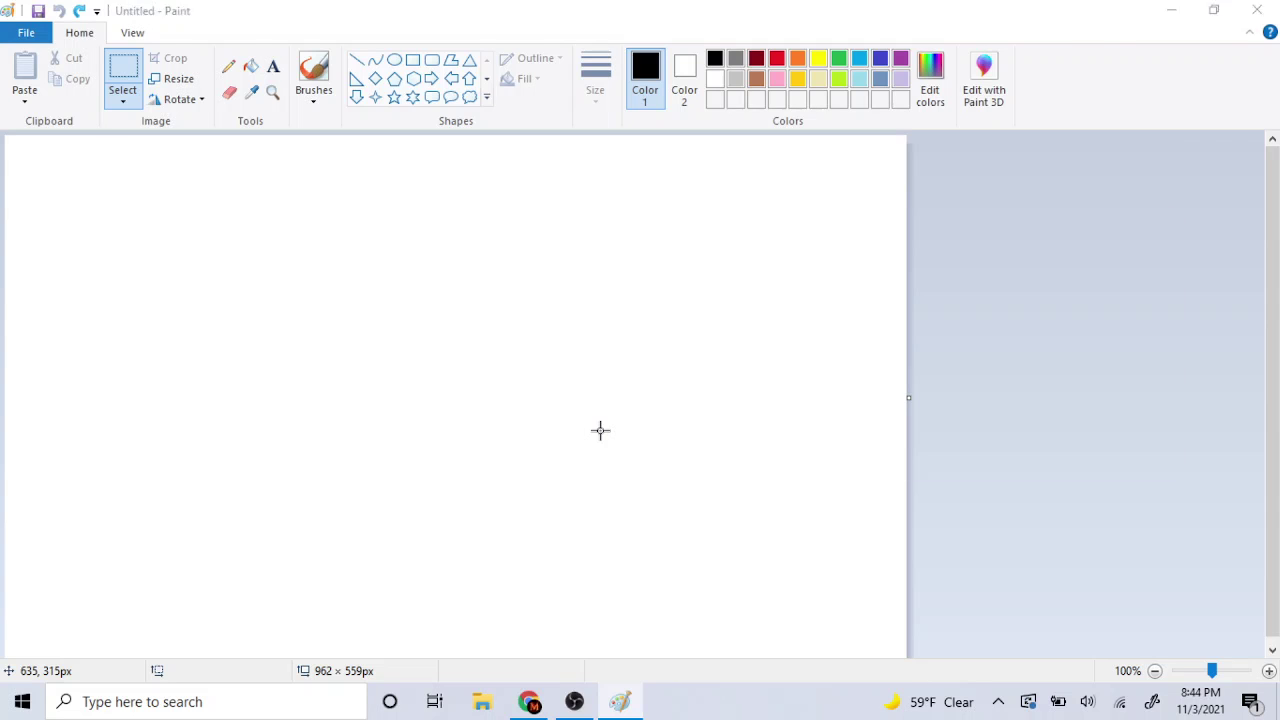
{"action": "key", "text": "alt+Tab"}
Copy the sample tree image and paste it at the top-left of the Paint canvas
{"action": "right_click", "coordinate": [505, 334]}
{"action": "left_click", "coordinate": [555, 388]}
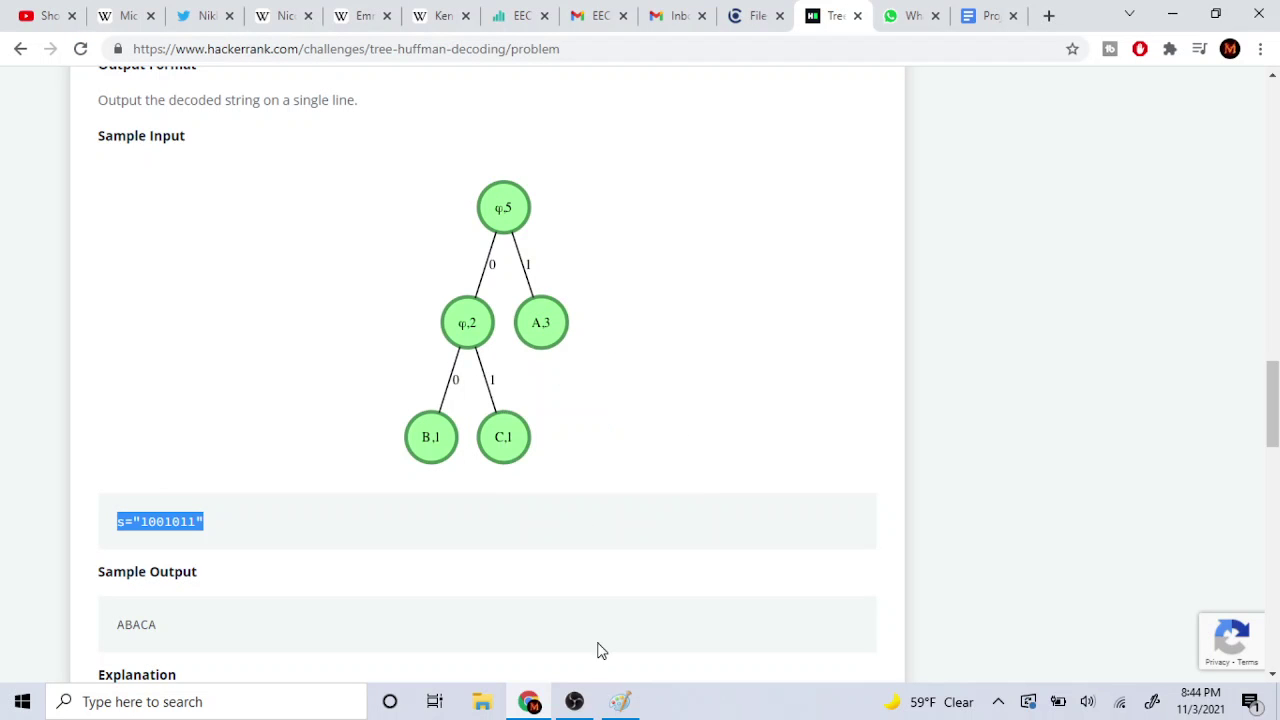
{"action": "left_click", "coordinate": [620, 701]}
{"action": "key", "text": "ctrl+v"}
{"action": "key", "text": "alt+Tab"}
Cancel saving the page, then capture a PrtScn screenshot of the sample section
{"action": "double_click", "coordinate": [141, 520]}
{"action": "left_click", "coordinate": [83, 520]}
{"action": "right_click", "coordinate": [83, 516]}
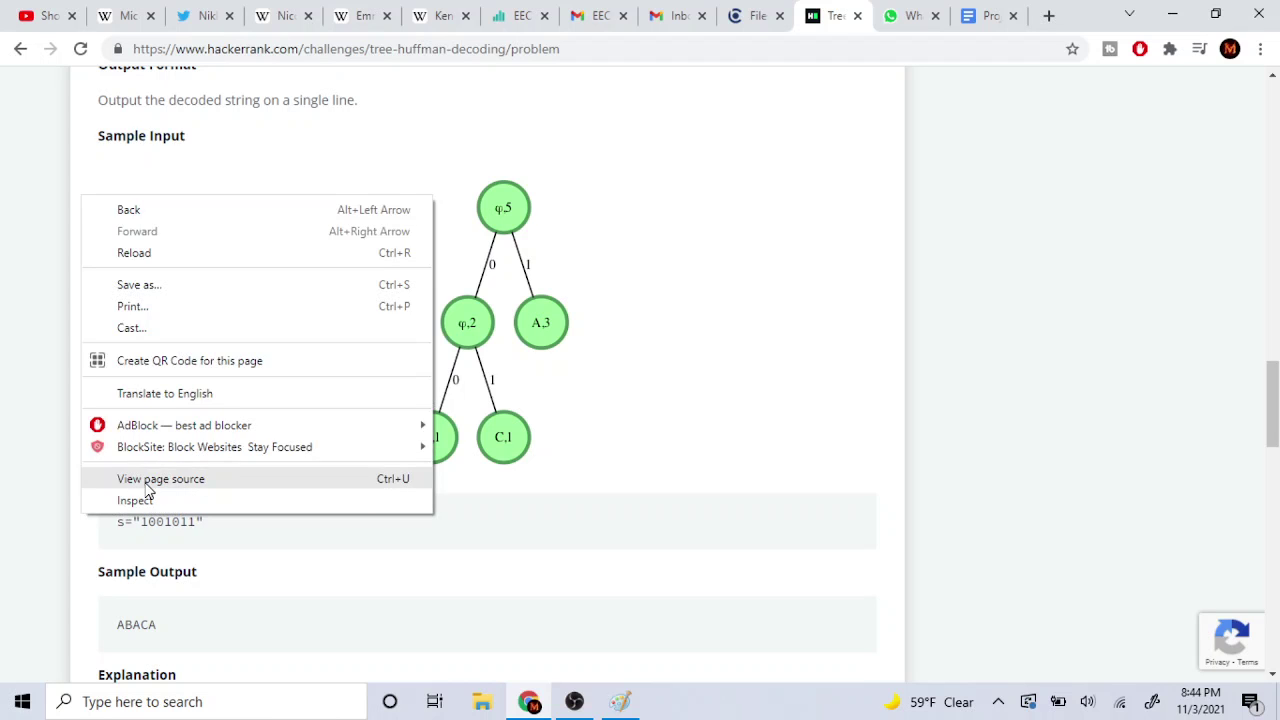
{"action": "left_click", "coordinate": [213, 284]}
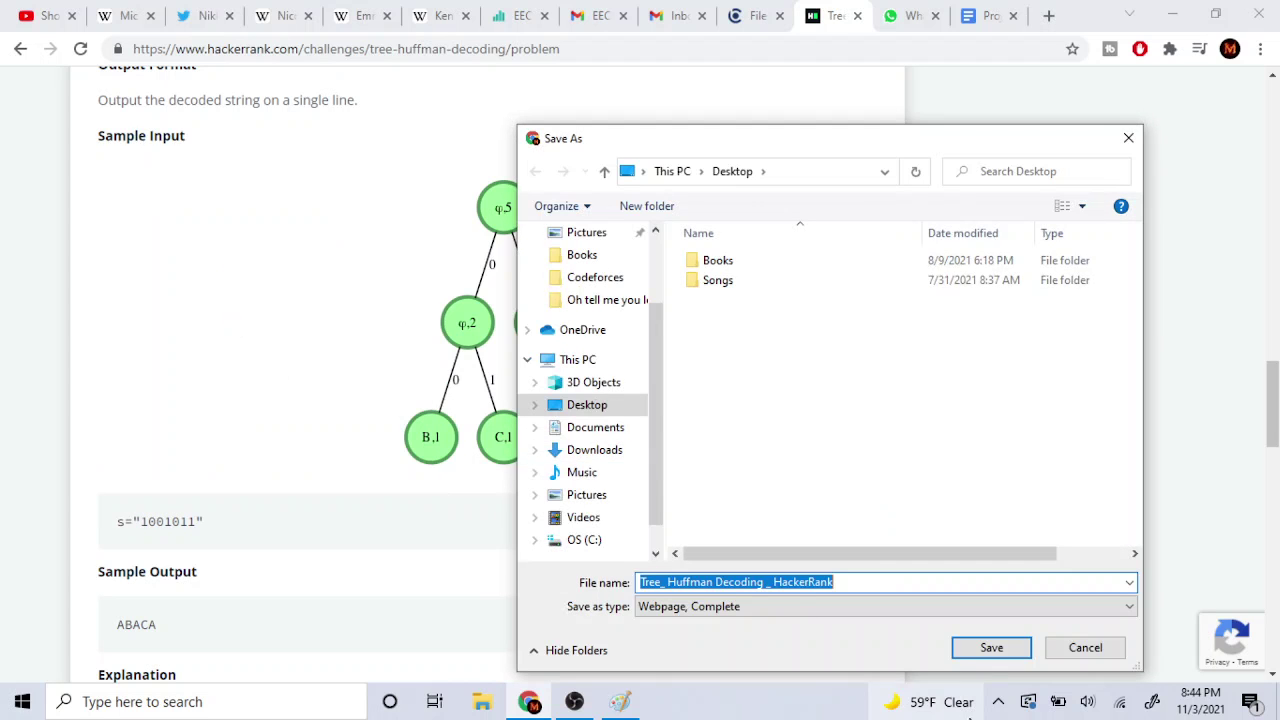
{"action": "left_click", "coordinate": [1090, 650]}
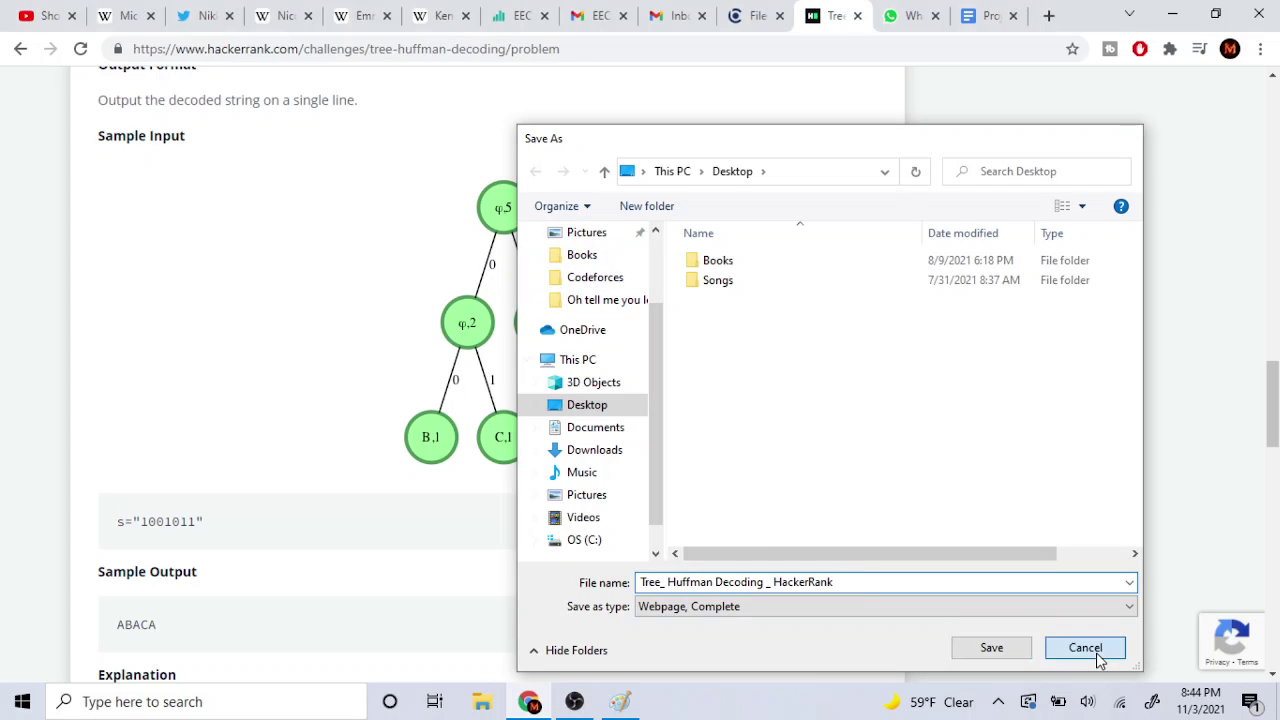
{"action": "key", "text": "Print"}
{"action": "left_click", "coordinate": [620, 701]}
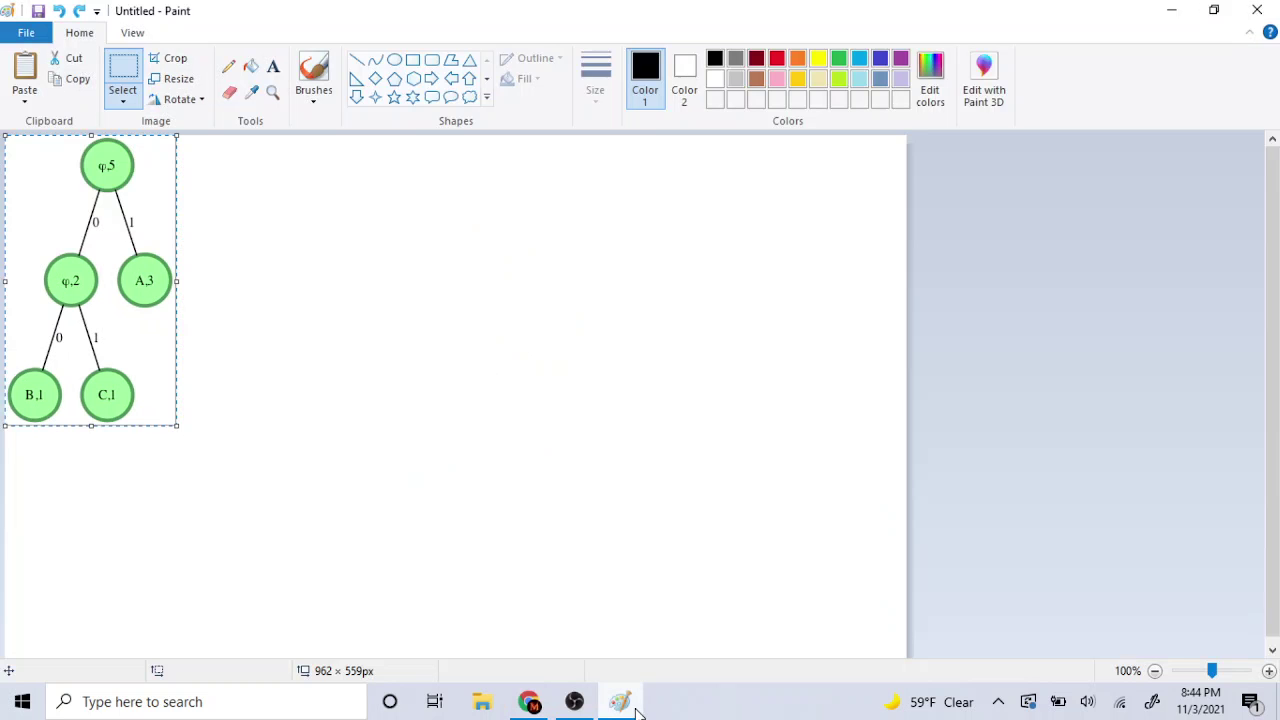
Paste the page screenshot and crop the canvas to the Sample Input area
{"action": "key", "text": "ctrl+v"}
{"action": "scroll", "coordinate": [423, 209], "scroll_direction": "down", "scroll_amount": 3}
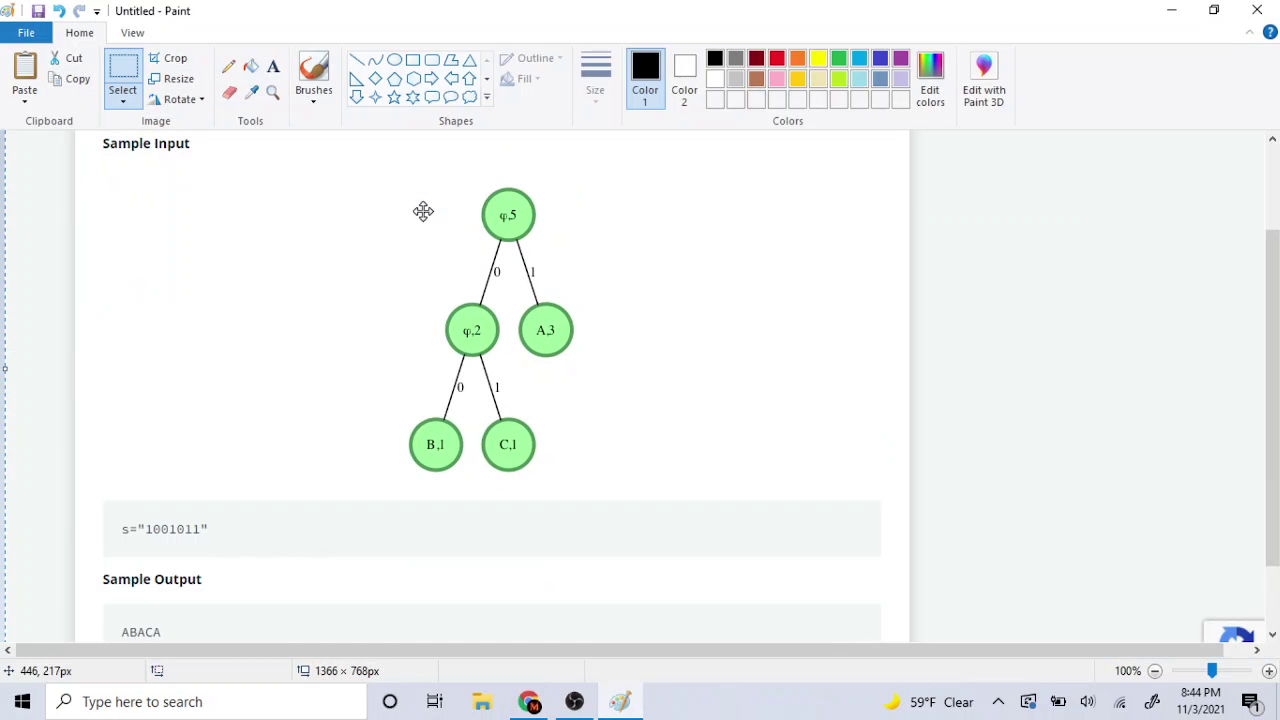
{"action": "left_click", "coordinate": [168, 58]}
{"action": "mouse_move", "coordinate": [77, 135]}
{"action": "left_mouse_down"}
{"action": "mouse_move", "coordinate": [408, 303]}
{"action": "mouse_move", "coordinate": [634, 463]}
{"action": "mouse_move", "coordinate": [617, 557]}
{"action": "left_mouse_up"}
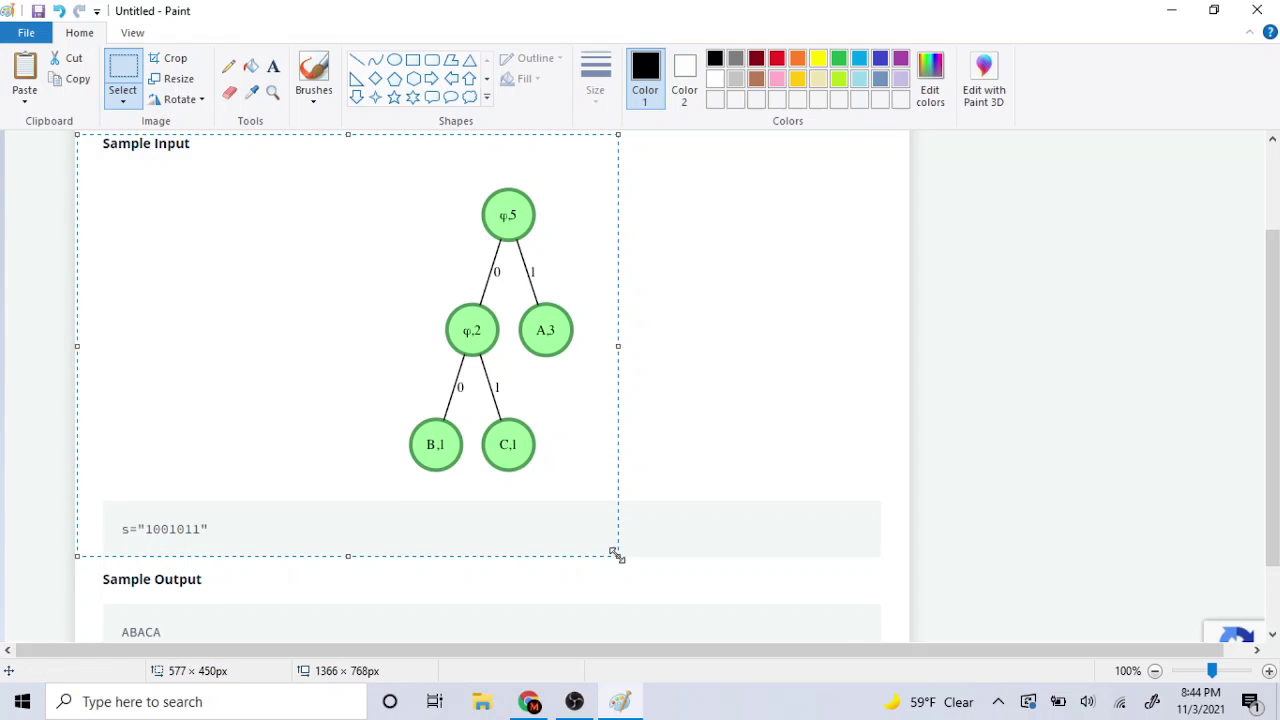
{"action": "left_click", "coordinate": [168, 58]}
Move the tree diagram over to the canvas's left edge
{"action": "left_click_drag", "start_coordinate": [286, 161], "coordinate": [532, 494]}
{"action": "left_click_drag", "start_coordinate": [466, 446], "coordinate": [140, 455]}
{"action": "left_click", "coordinate": [419, 403]}
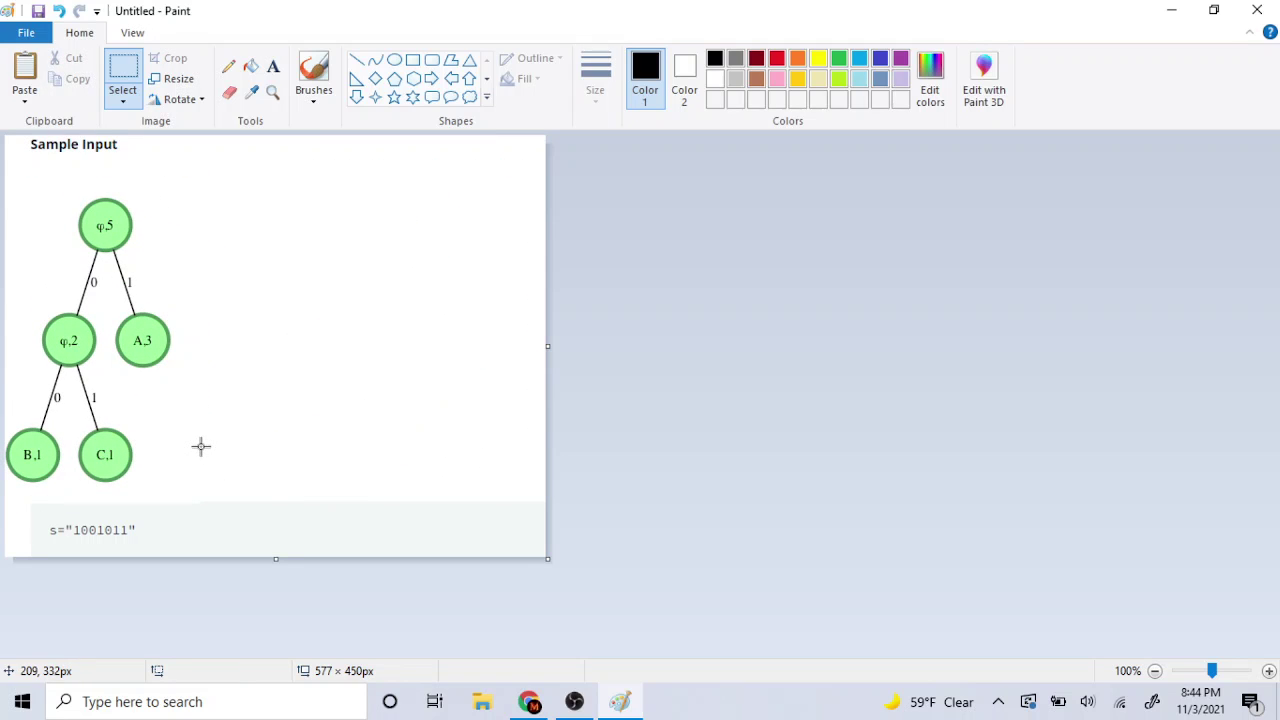
{"action": "left_click", "coordinate": [228, 66]}
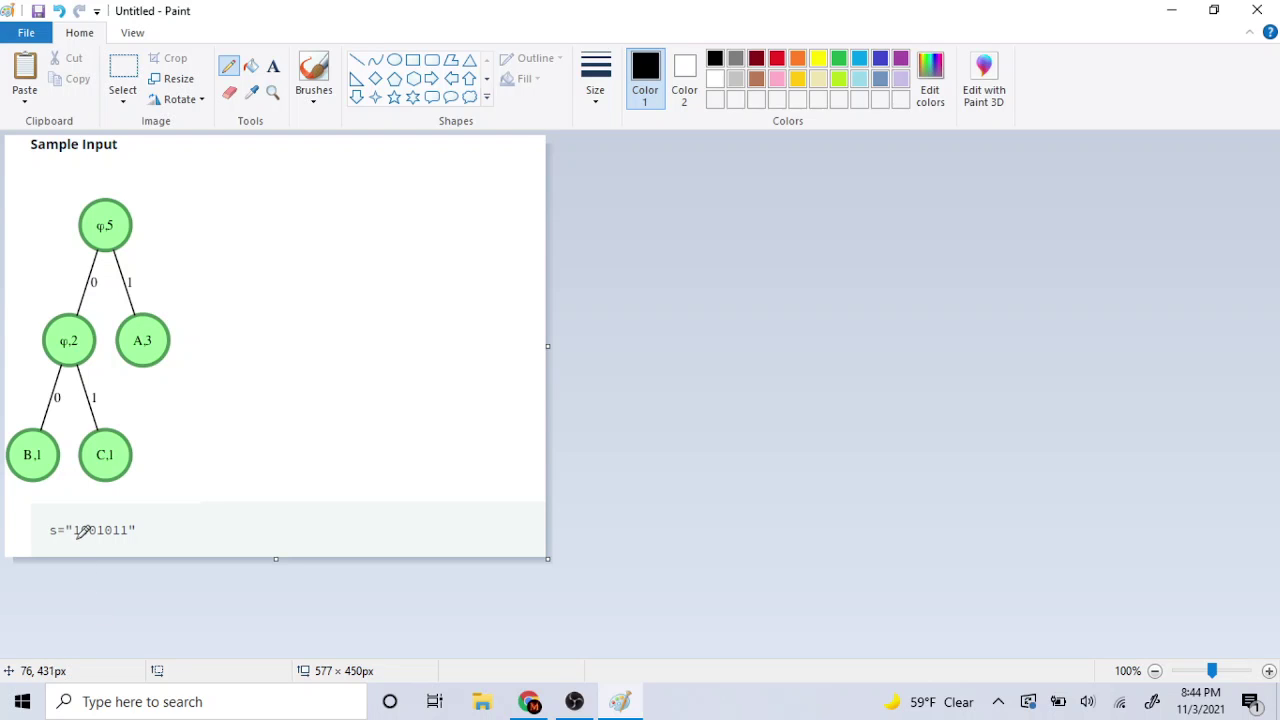
Underline s="1001011", draw an arrow up at the A,3 leaf and write the letter A
{"action": "left_click_drag", "start_coordinate": [42, 545], "coordinate": [166, 545]}
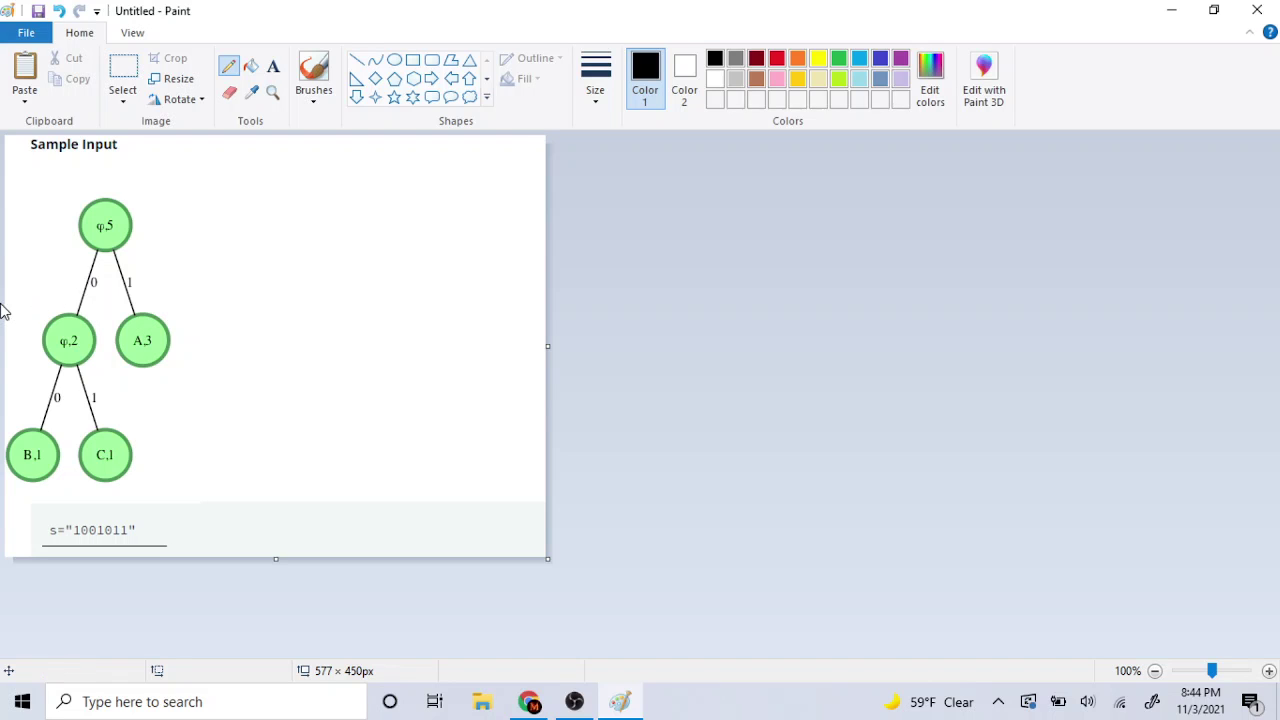
{"action": "mouse_move", "coordinate": [206, 206]}
{"action": "left_mouse_down"}
{"action": "mouse_move", "coordinate": [212, 229]}
{"action": "mouse_move", "coordinate": [237, 210]}
{"action": "left_mouse_up"}
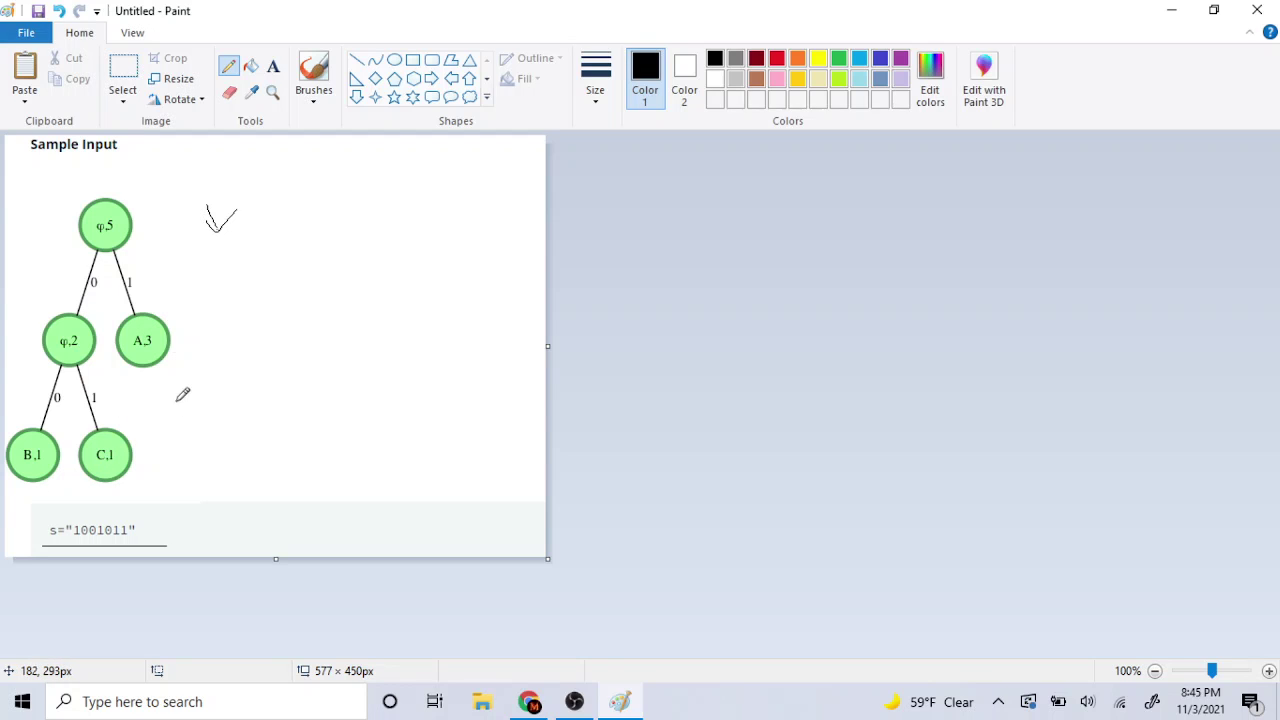
{"action": "key", "text": "ctrl+z"}
{"action": "key", "text": "ctrl+z"}
{"action": "mouse_move", "coordinate": [174, 420]}
{"action": "left_mouse_down"}
{"action": "mouse_move", "coordinate": [158, 381]}
{"action": "mouse_move", "coordinate": [170, 376]}
{"action": "left_mouse_up"}
{"action": "mouse_move", "coordinate": [294, 195]}
{"action": "left_mouse_down"}
{"action": "mouse_move", "coordinate": [286, 227]}
{"action": "mouse_move", "coordinate": [302, 226]}
{"action": "left_mouse_up"}
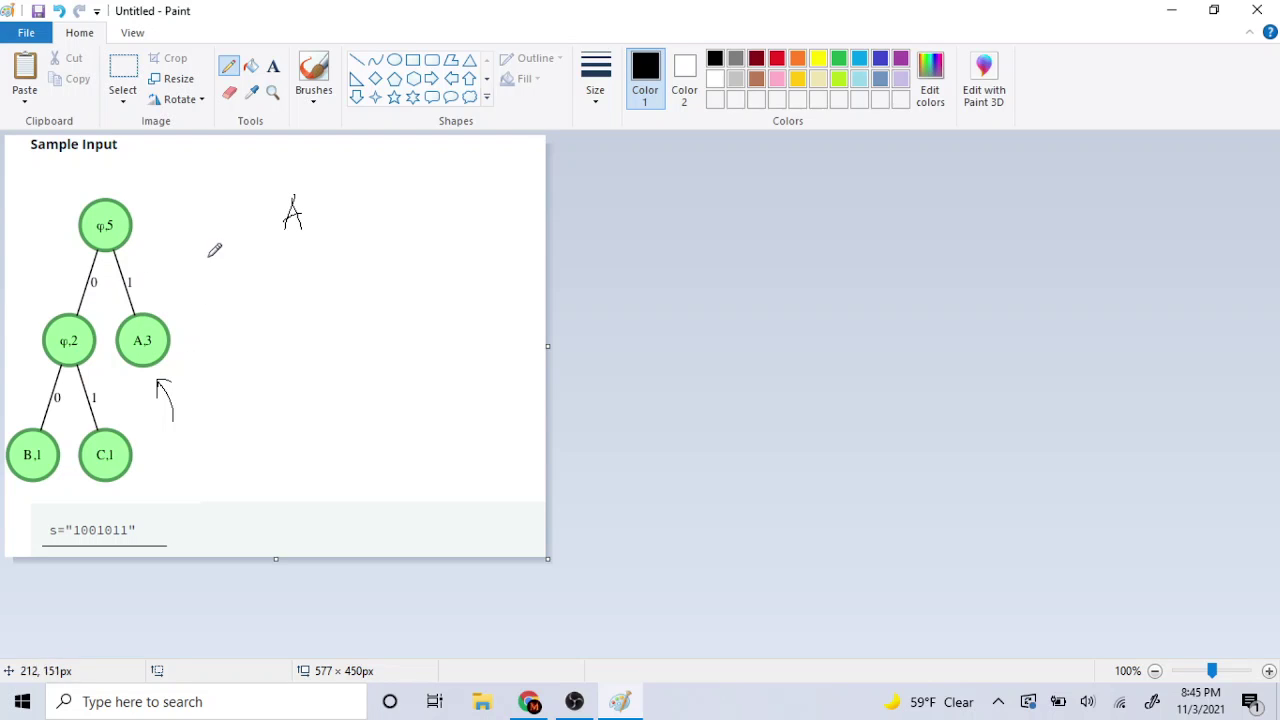
Trace the path from root φ,5 down to B,1 with arrows and bit marks, and write B
{"action": "left_click", "coordinate": [233, 94]}
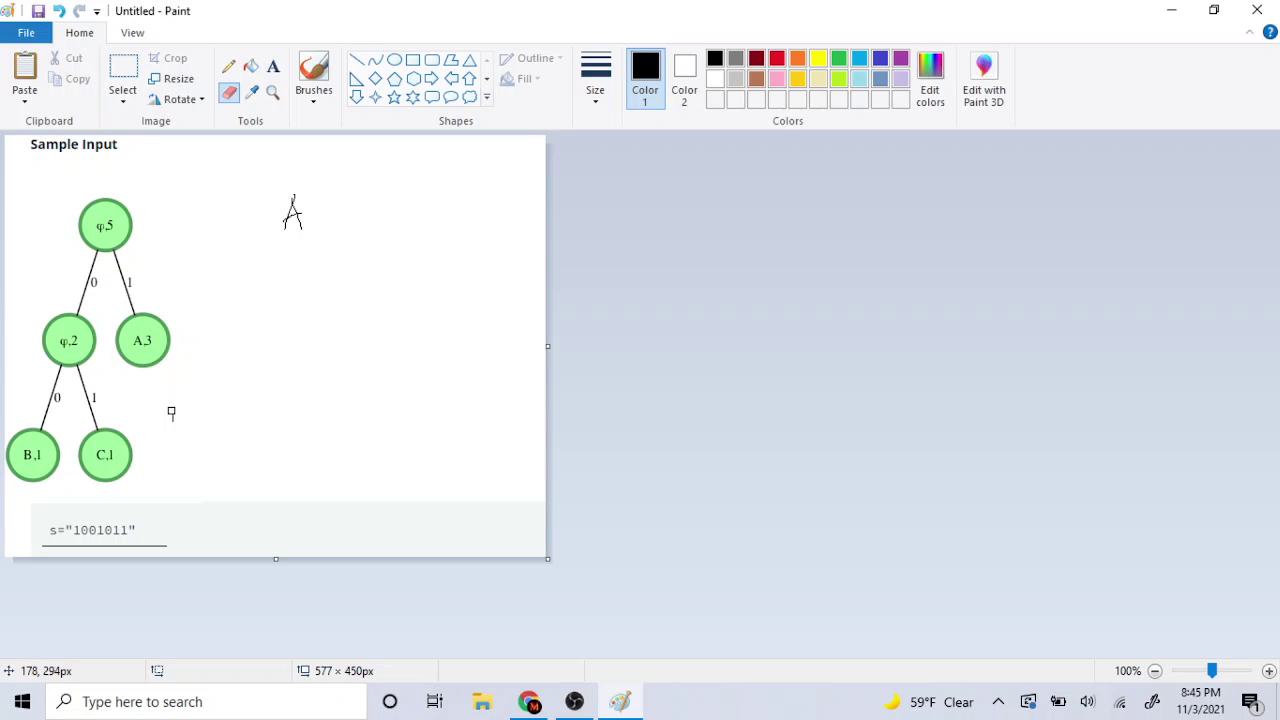
{"action": "left_click", "coordinate": [228, 66]}
{"action": "mouse_move", "coordinate": [198, 182]}
{"action": "left_mouse_down"}
{"action": "mouse_move", "coordinate": [145, 225]}
{"action": "mouse_move", "coordinate": [145, 200]}
{"action": "mouse_move", "coordinate": [160, 226]}
{"action": "left_mouse_up"}
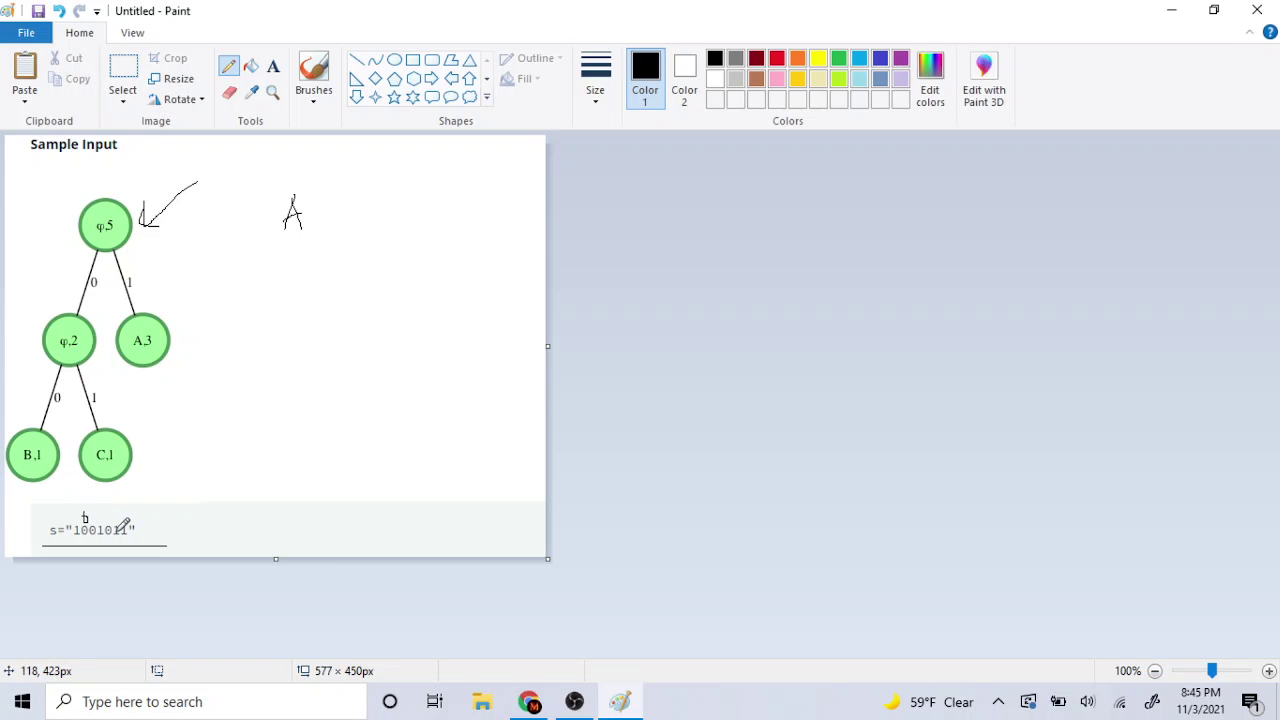
{"action": "key", "text": "ctrl+z"}
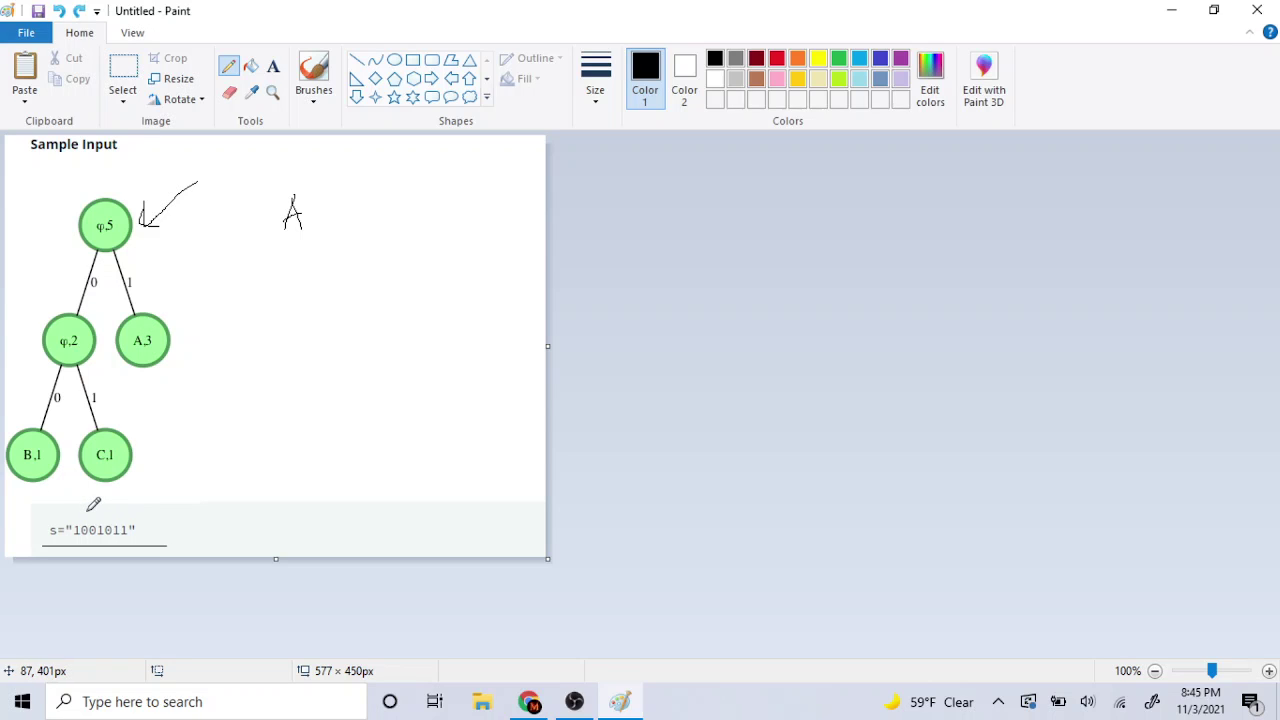
{"action": "key", "text": "ctrl+z"}
{"action": "left_click_drag", "start_coordinate": [85, 507], "coordinate": [100, 515]}
{"action": "mouse_move", "coordinate": [32, 278]}
{"action": "left_mouse_down"}
{"action": "mouse_move", "coordinate": [42, 306]}
{"action": "mouse_move", "coordinate": [58, 298]}
{"action": "left_mouse_up"}
{"action": "left_click_drag", "start_coordinate": [97, 502], "coordinate": [95, 531]}
{"action": "mouse_move", "coordinate": [31, 397]}
{"action": "left_mouse_down"}
{"action": "mouse_move", "coordinate": [28, 424]}
{"action": "mouse_move", "coordinate": [46, 404]}
{"action": "left_mouse_up"}
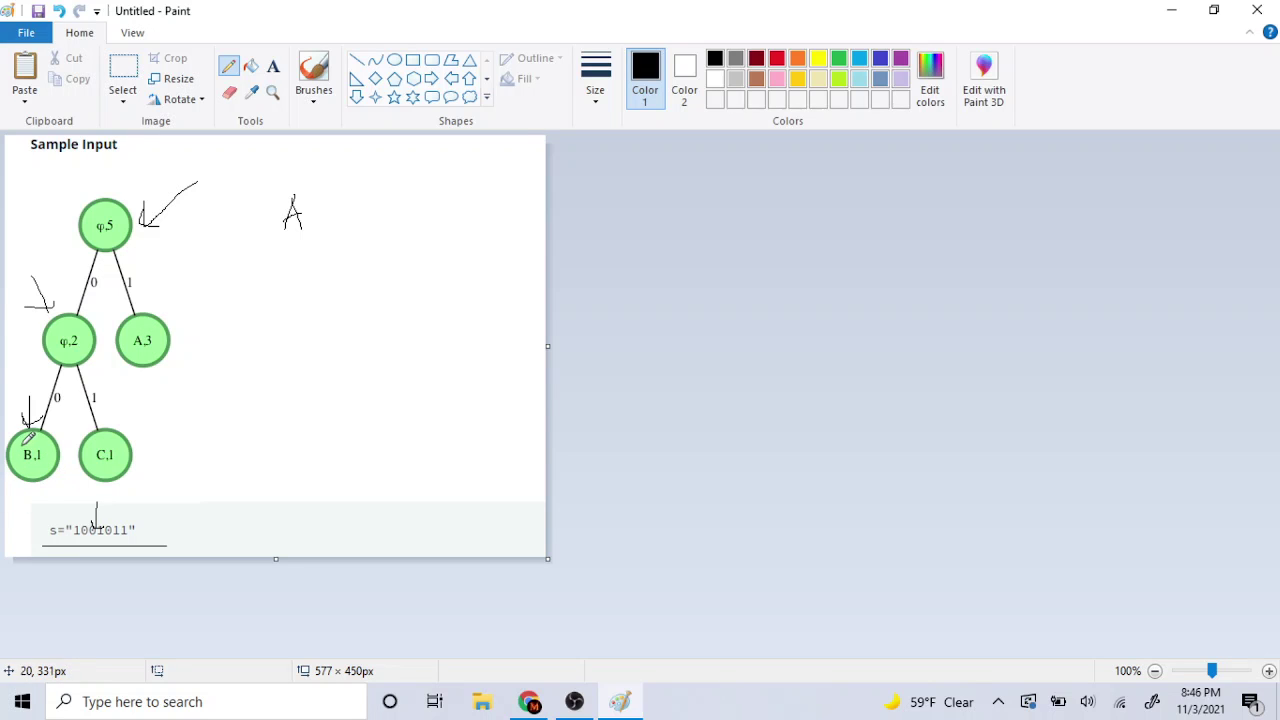
{"action": "mouse_move", "coordinate": [331, 193]}
{"action": "left_mouse_down"}
{"action": "mouse_move", "coordinate": [343, 221]}
{"action": "mouse_move", "coordinate": [325, 209]}
{"action": "left_mouse_up"}
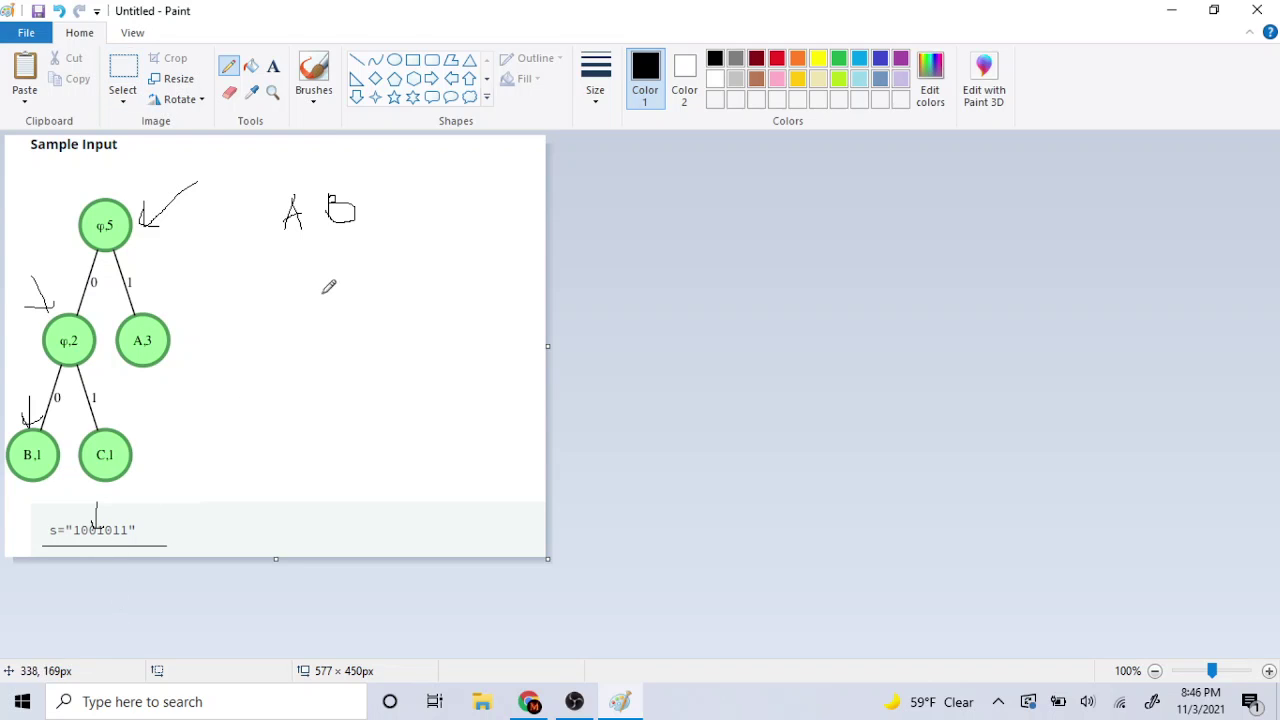
Erase the bit and branch marks, trace the path to A,3, and write the third letter A
{"action": "left_click", "coordinate": [229, 92]}
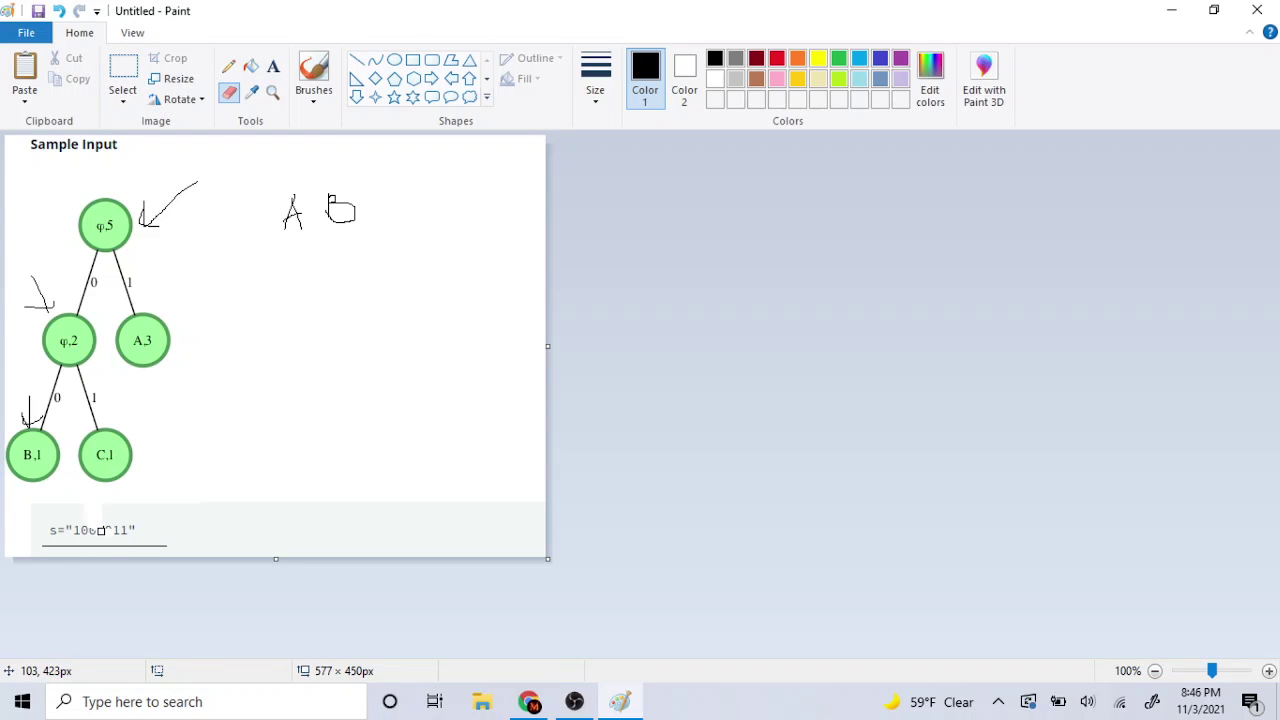
{"action": "key", "text": "ctrl+z"}
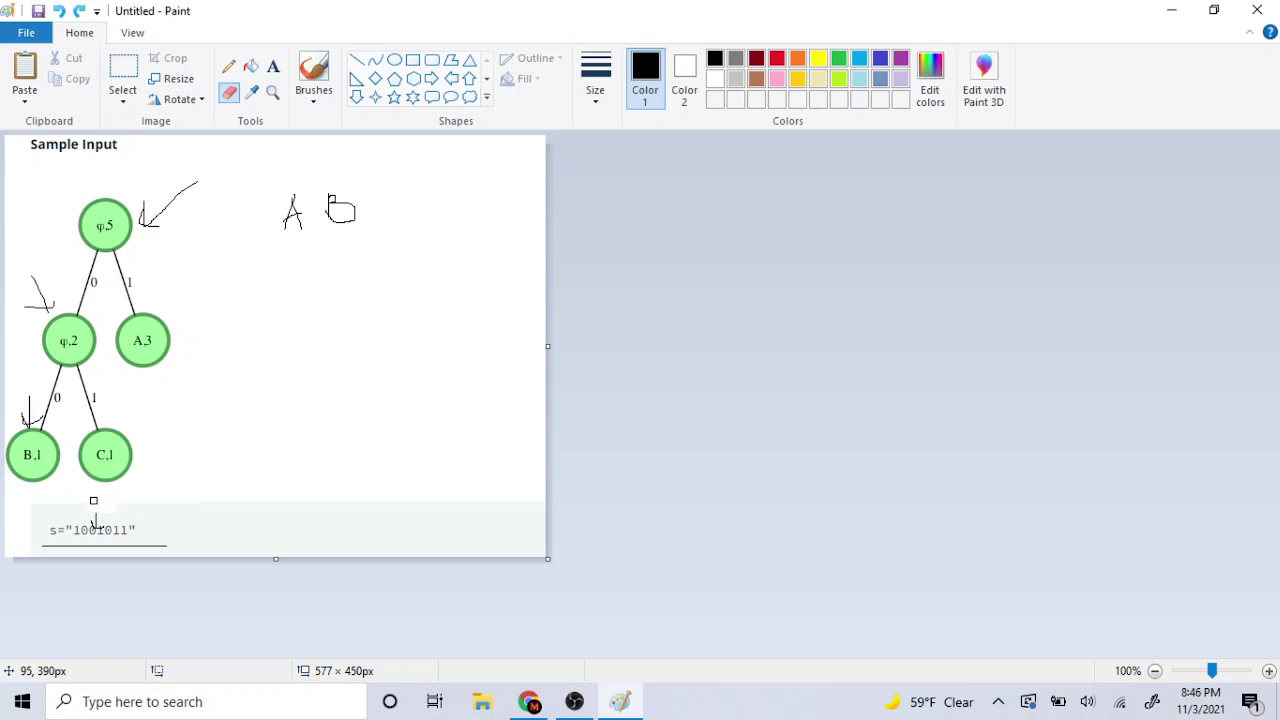
{"action": "left_click_drag", "start_coordinate": [96, 525], "coordinate": [102, 522]}
{"action": "left_click_drag", "start_coordinate": [44, 358], "coordinate": [44, 331]}
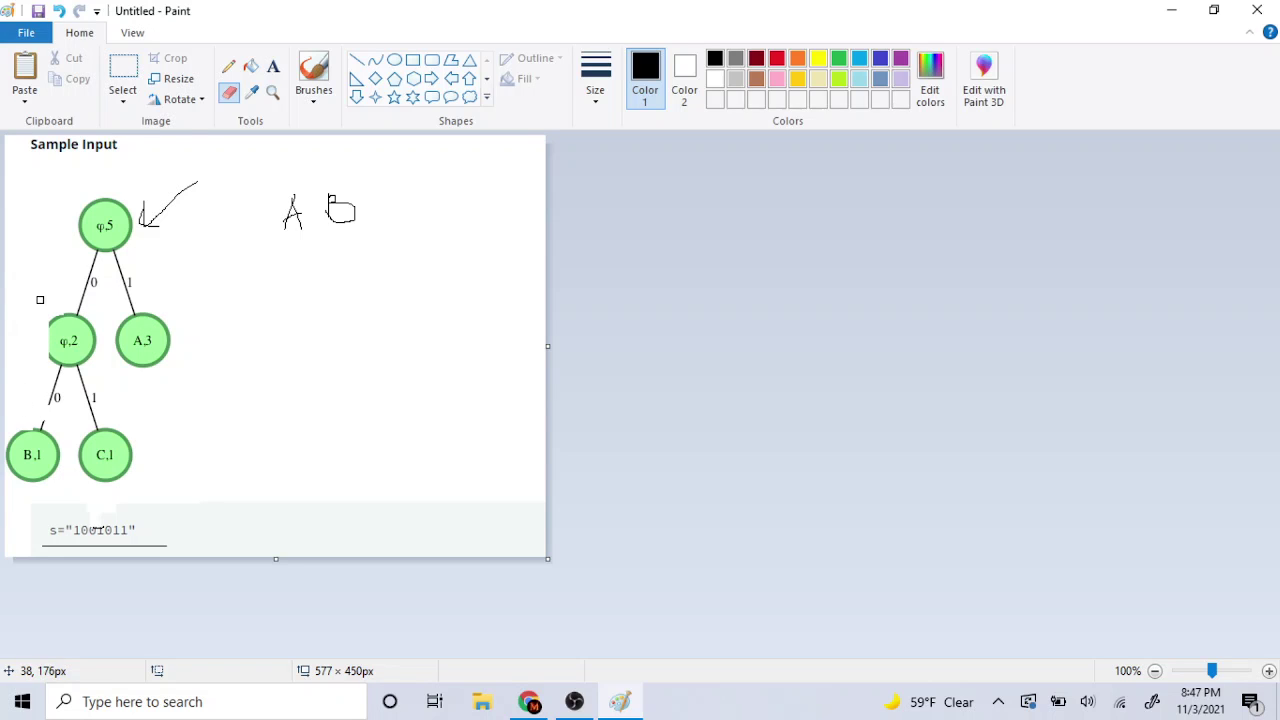
{"action": "left_click", "coordinate": [226, 68]}
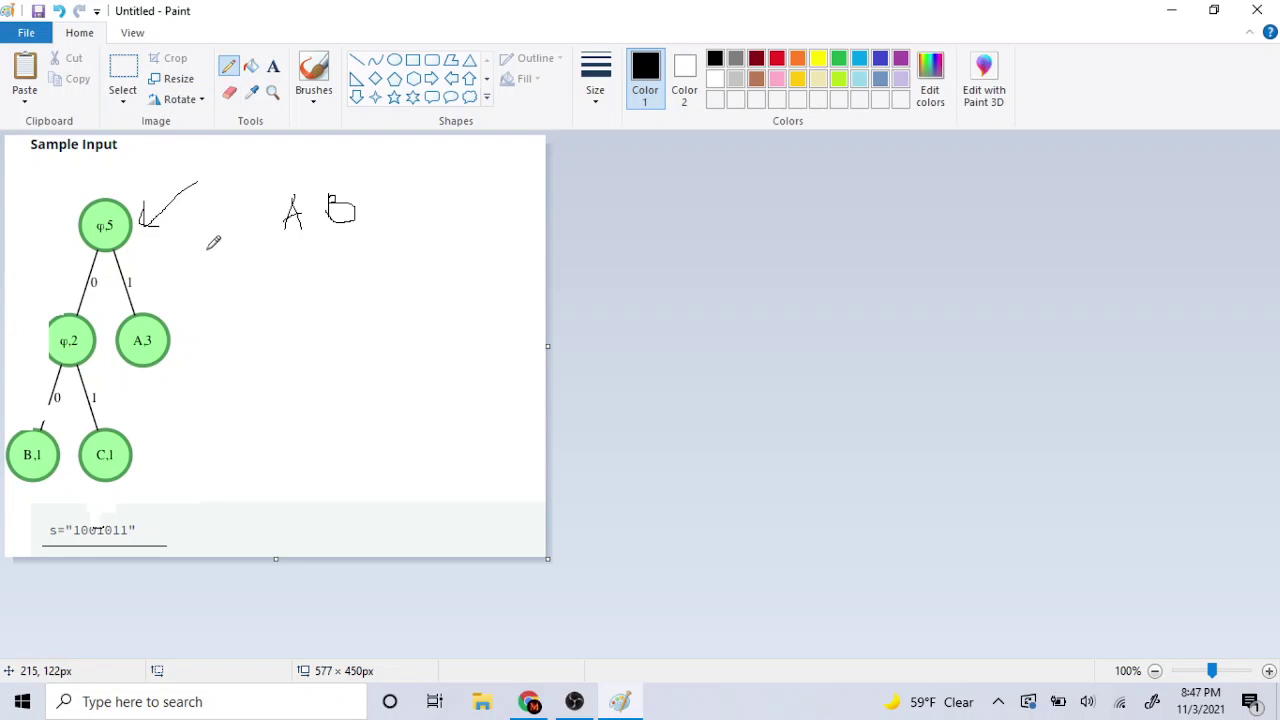
{"action": "mouse_move", "coordinate": [217, 181]}
{"action": "left_mouse_down"}
{"action": "mouse_move", "coordinate": [159, 214]}
{"action": "mouse_move", "coordinate": [191, 177]}
{"action": "mouse_move", "coordinate": [172, 237]}
{"action": "left_mouse_up"}
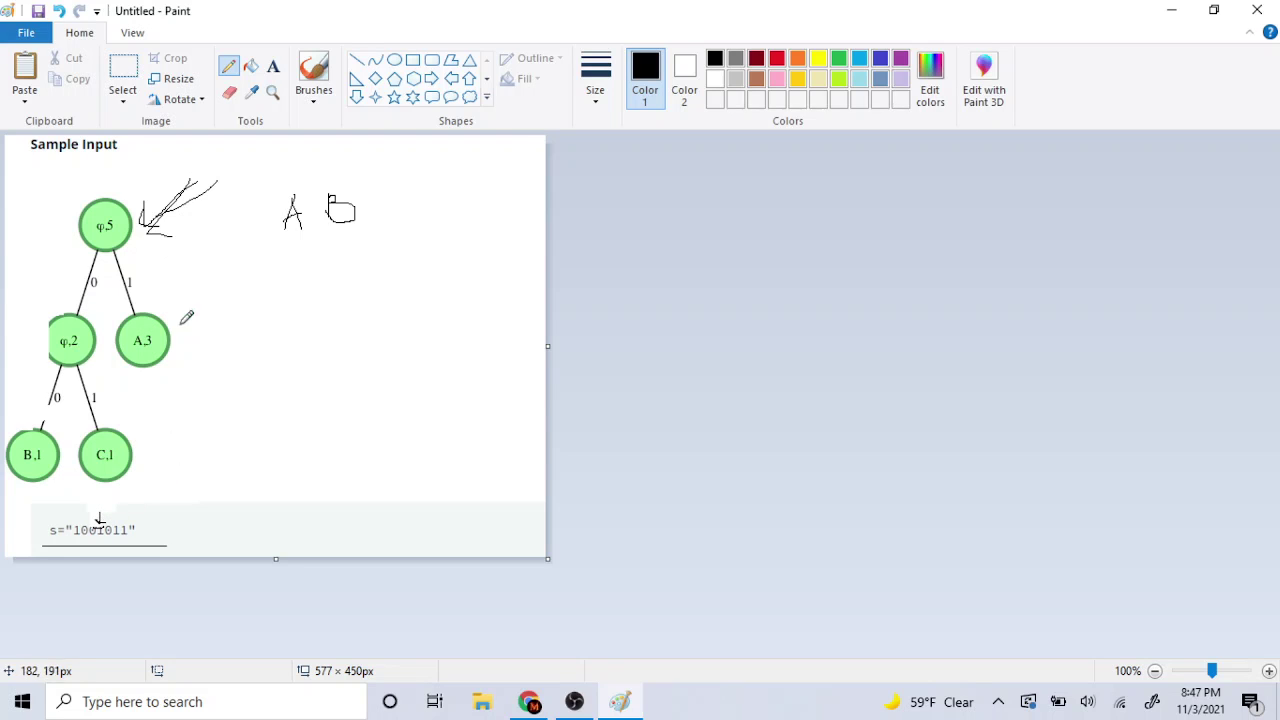
{"action": "mouse_move", "coordinate": [276, 374]}
{"action": "left_mouse_down"}
{"action": "mouse_move", "coordinate": [238, 372]}
{"action": "mouse_move", "coordinate": [195, 346]}
{"action": "mouse_move", "coordinate": [197, 376]}
{"action": "mouse_move", "coordinate": [230, 326]}
{"action": "left_mouse_up"}
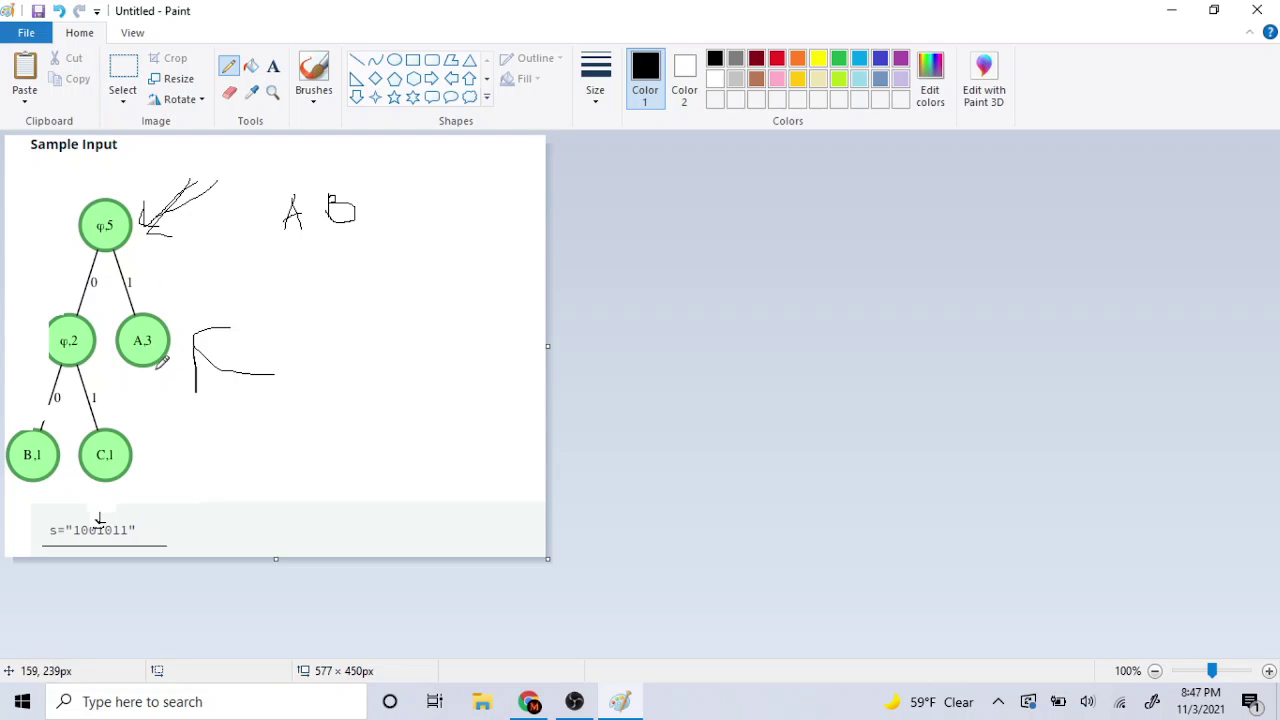
{"action": "mouse_move", "coordinate": [388, 189]}
{"action": "left_mouse_down"}
{"action": "mouse_move", "coordinate": [373, 208]}
{"action": "mouse_move", "coordinate": [396, 206]}
{"action": "left_mouse_up"}
{"action": "mouse_move", "coordinate": [199, 158]}
{"action": "left_mouse_down"}
{"action": "mouse_move", "coordinate": [152, 196]}
{"action": "mouse_move", "coordinate": [164, 171]}
{"action": "mouse_move", "coordinate": [155, 201]}
{"action": "mouse_move", "coordinate": [196, 212]}
{"action": "left_mouse_up"}
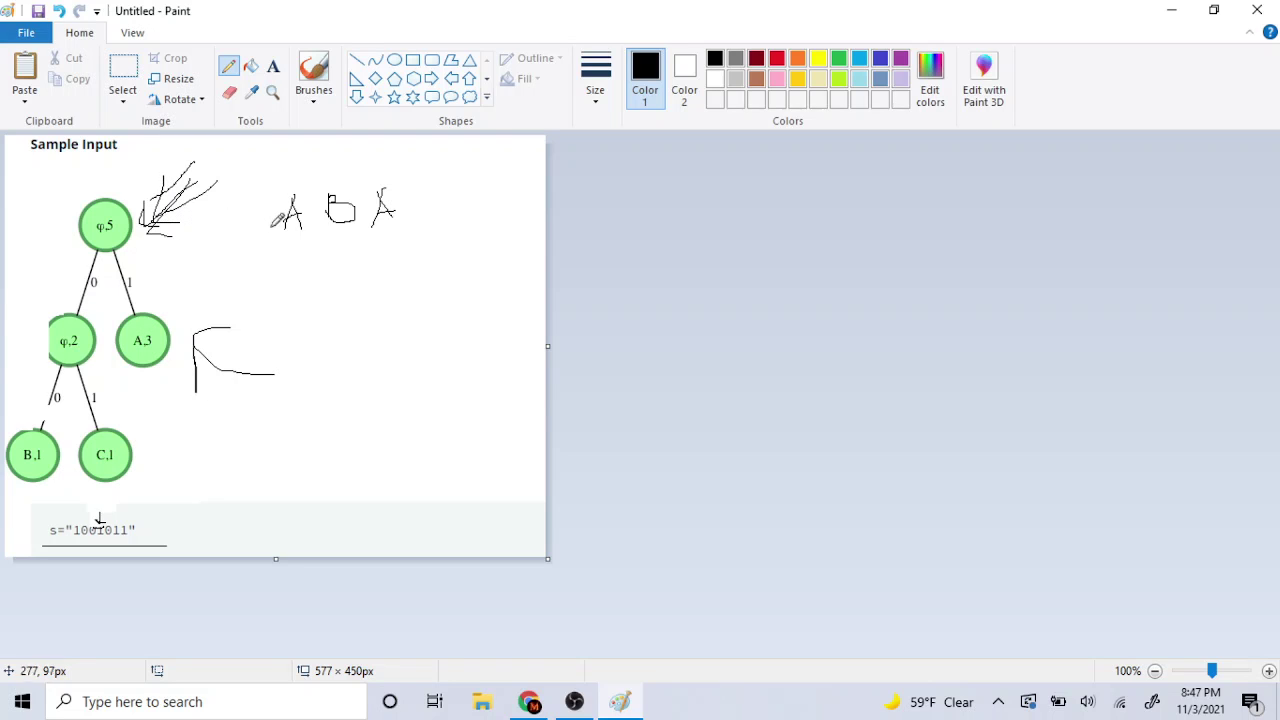
{"action": "left_click", "coordinate": [229, 92]}
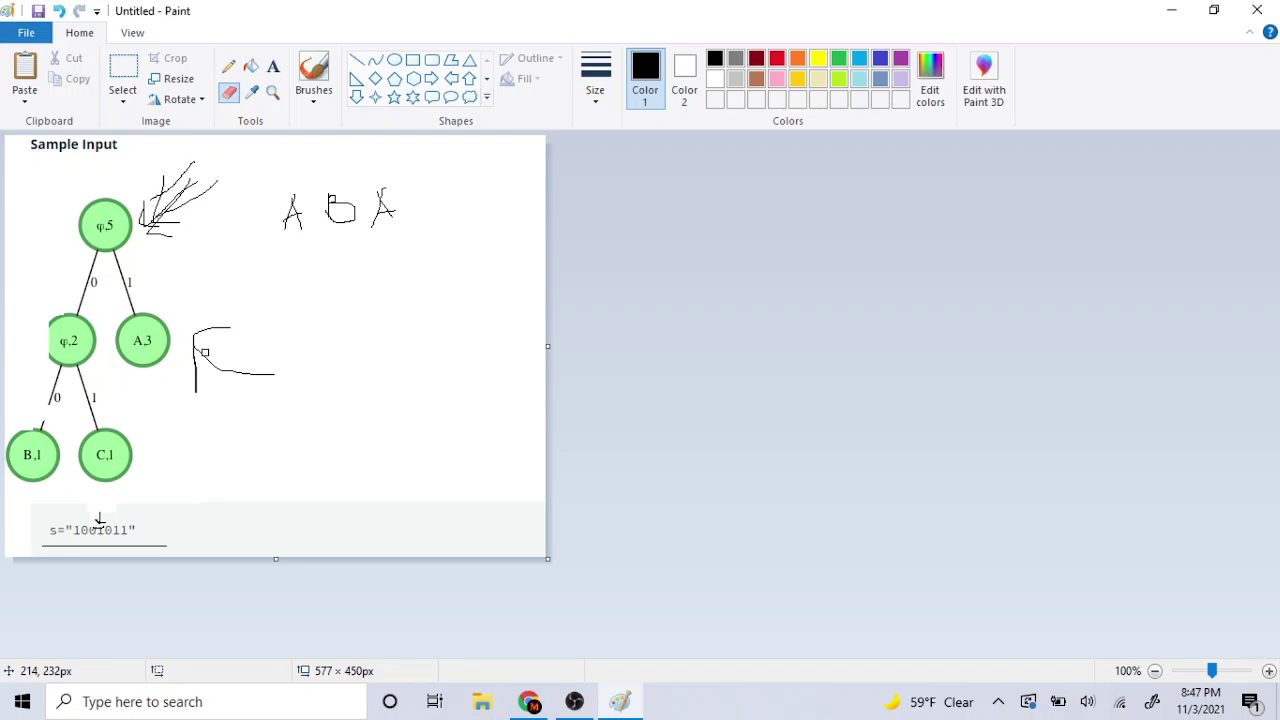
{"action": "mouse_move", "coordinate": [209, 355]}
{"action": "left_mouse_down"}
{"action": "mouse_move", "coordinate": [187, 376]}
{"action": "mouse_move", "coordinate": [194, 395]}
{"action": "mouse_move", "coordinate": [199, 379]}
{"action": "mouse_move", "coordinate": [221, 387]}
{"action": "mouse_move", "coordinate": [196, 355]}
{"action": "mouse_move", "coordinate": [259, 369]}
{"action": "mouse_move", "coordinate": [244, 337]}
{"action": "mouse_move", "coordinate": [206, 322]}
{"action": "mouse_move", "coordinate": [240, 334]}
{"action": "left_mouse_up"}
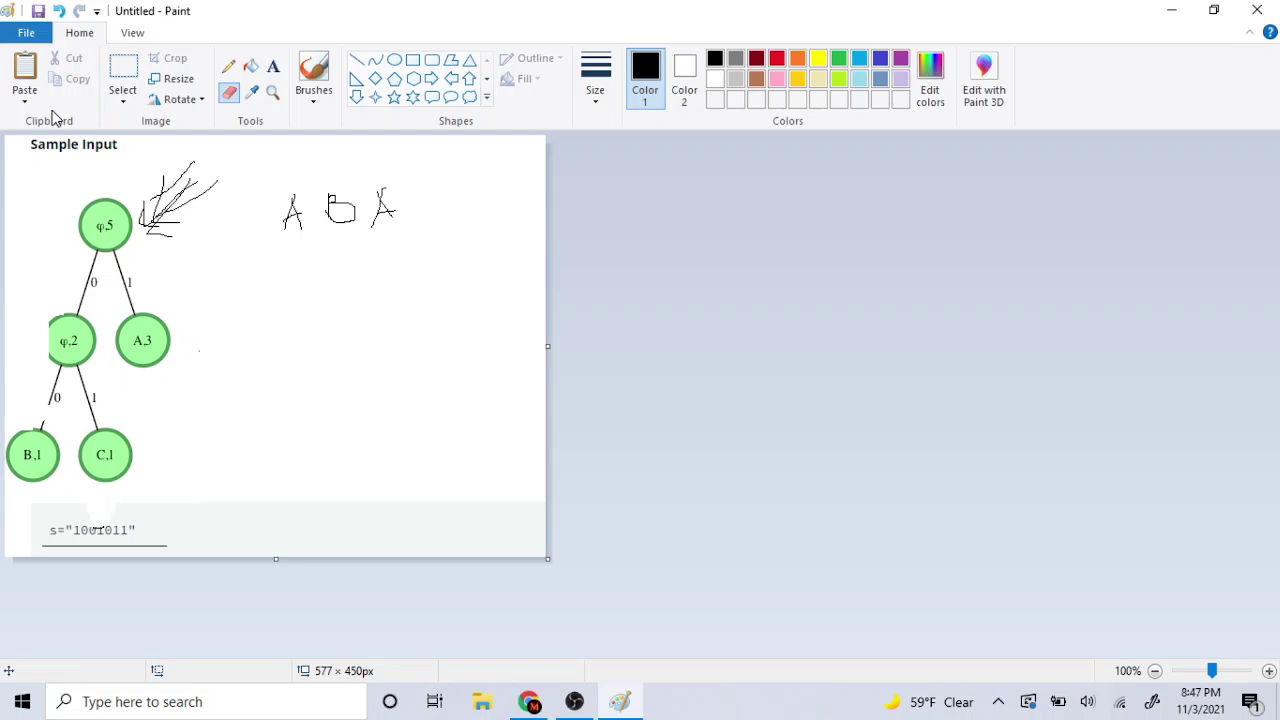
Mark the left branch down to C,1 with an arrow and write C after A B A
{"action": "left_click", "coordinate": [228, 66]}
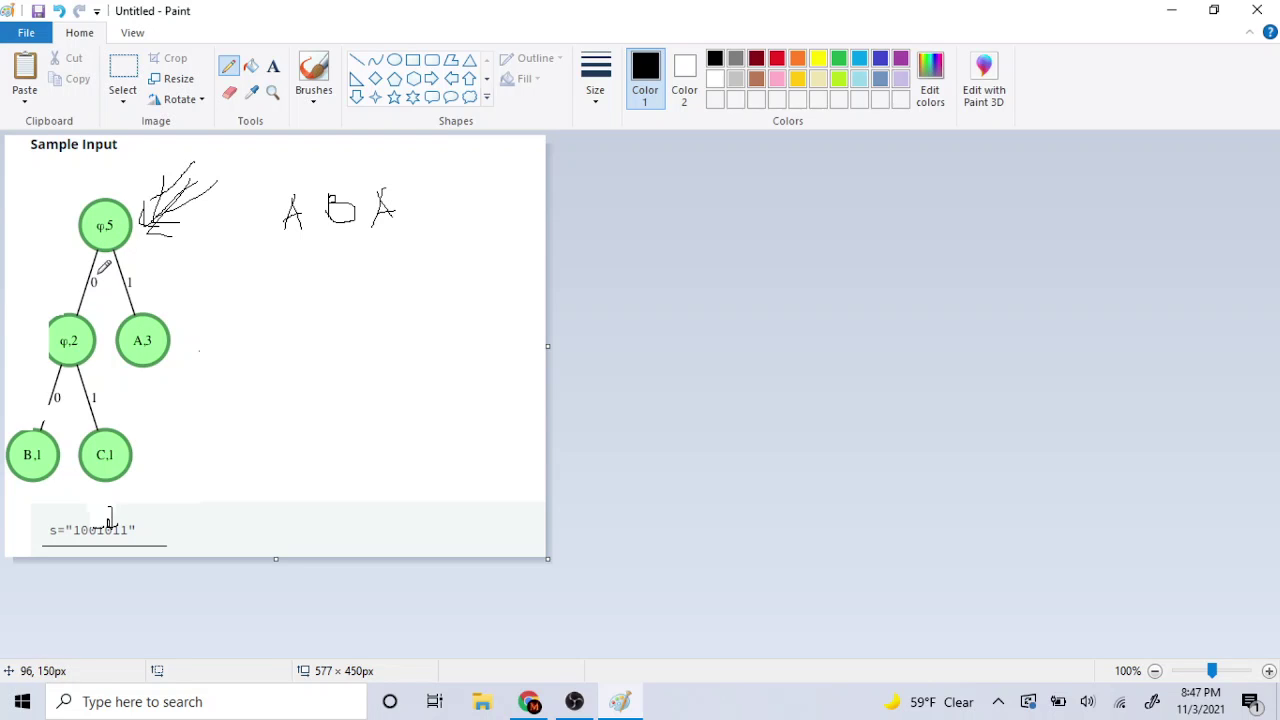
{"action": "mouse_move", "coordinate": [27, 256]}
{"action": "left_mouse_down"}
{"action": "mouse_move", "coordinate": [36, 327]}
{"action": "mouse_move", "coordinate": [66, 312]}
{"action": "mouse_move", "coordinate": [44, 316]}
{"action": "mouse_move", "coordinate": [86, 268]}
{"action": "left_mouse_up"}
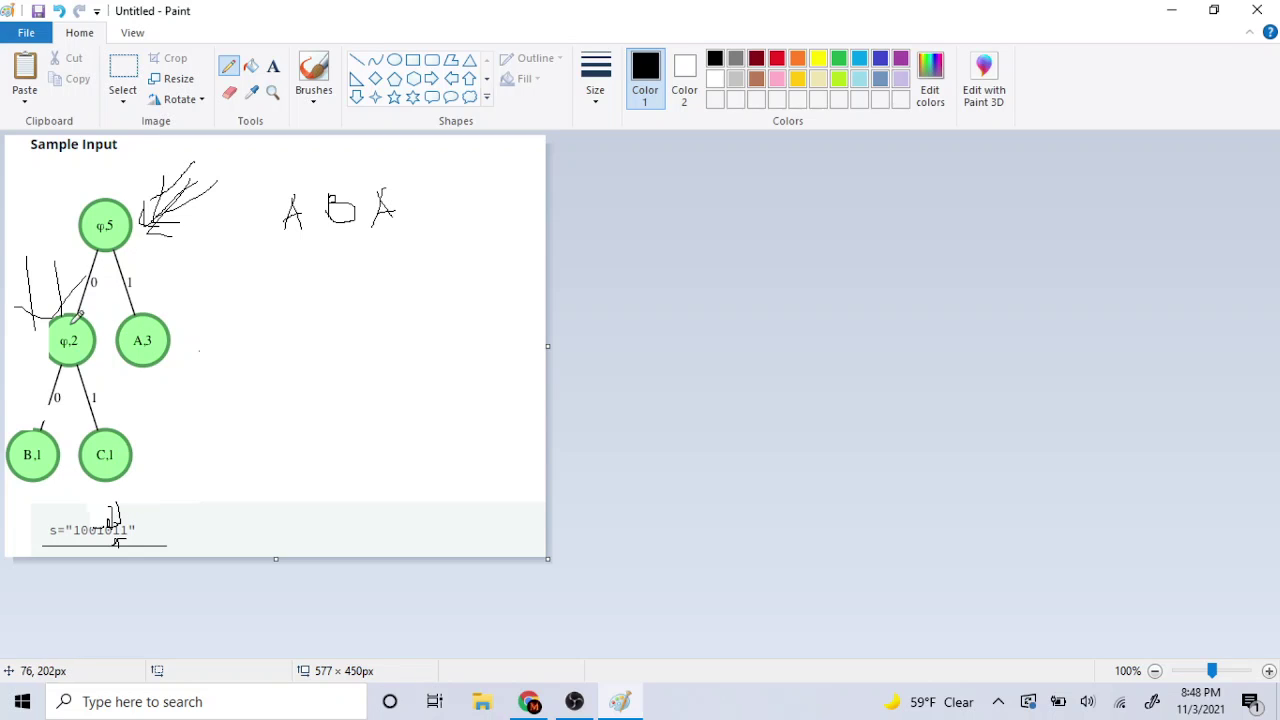
{"action": "mouse_move", "coordinate": [235, 438]}
{"action": "left_mouse_down"}
{"action": "mouse_move", "coordinate": [164, 438]}
{"action": "mouse_move", "coordinate": [220, 458]}
{"action": "mouse_move", "coordinate": [157, 458]}
{"action": "mouse_move", "coordinate": [196, 469]}
{"action": "left_mouse_up"}
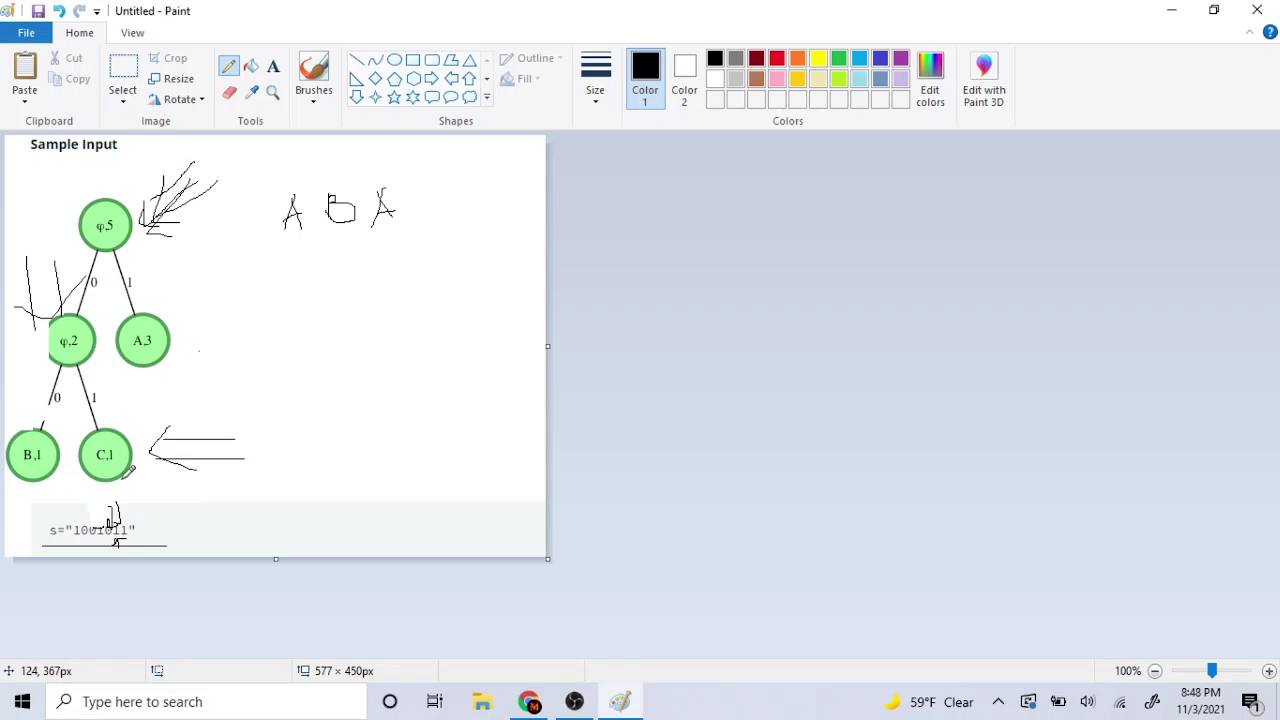
{"action": "left_click_drag", "start_coordinate": [449, 200], "coordinate": [454, 217]}
{"action": "left_click", "coordinate": [230, 93]}
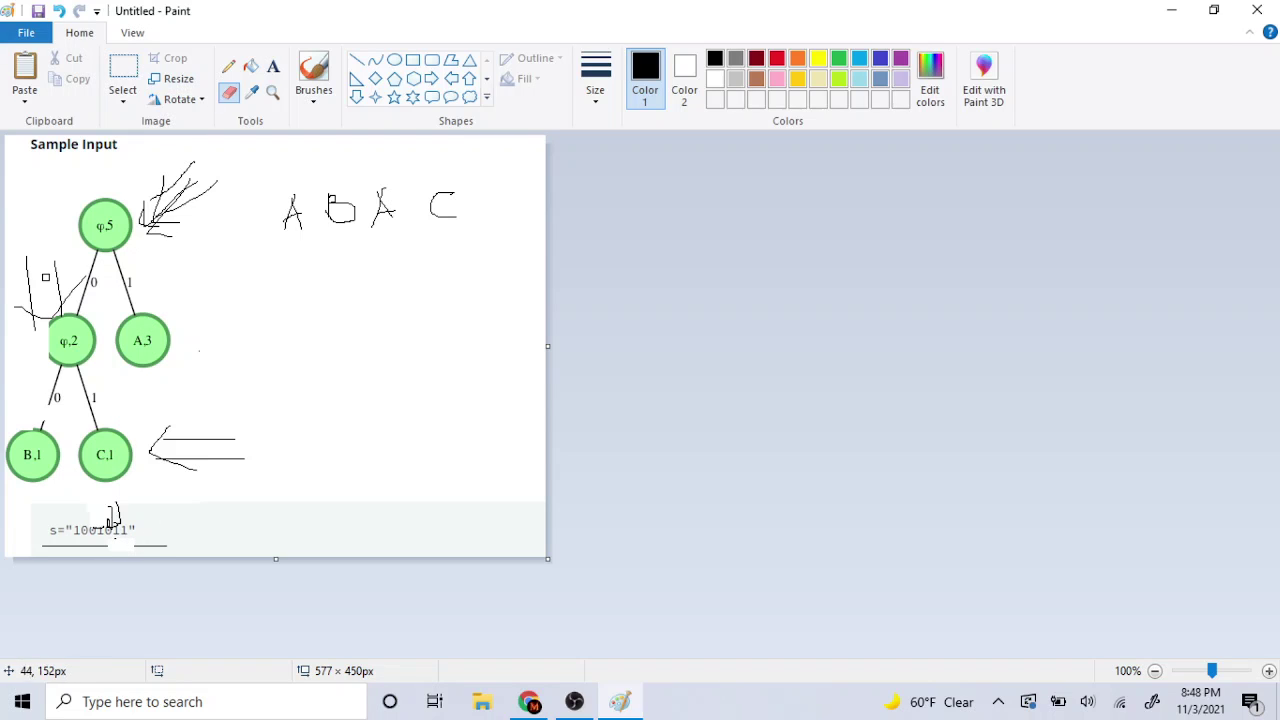
Erase the marks left of φ,2 and the arrow by C,1, then add pointer strokes at φ,5
{"action": "mouse_move", "coordinate": [22, 333]}
{"action": "left_mouse_down"}
{"action": "mouse_move", "coordinate": [32, 266]}
{"action": "mouse_move", "coordinate": [16, 323]}
{"action": "left_mouse_up"}
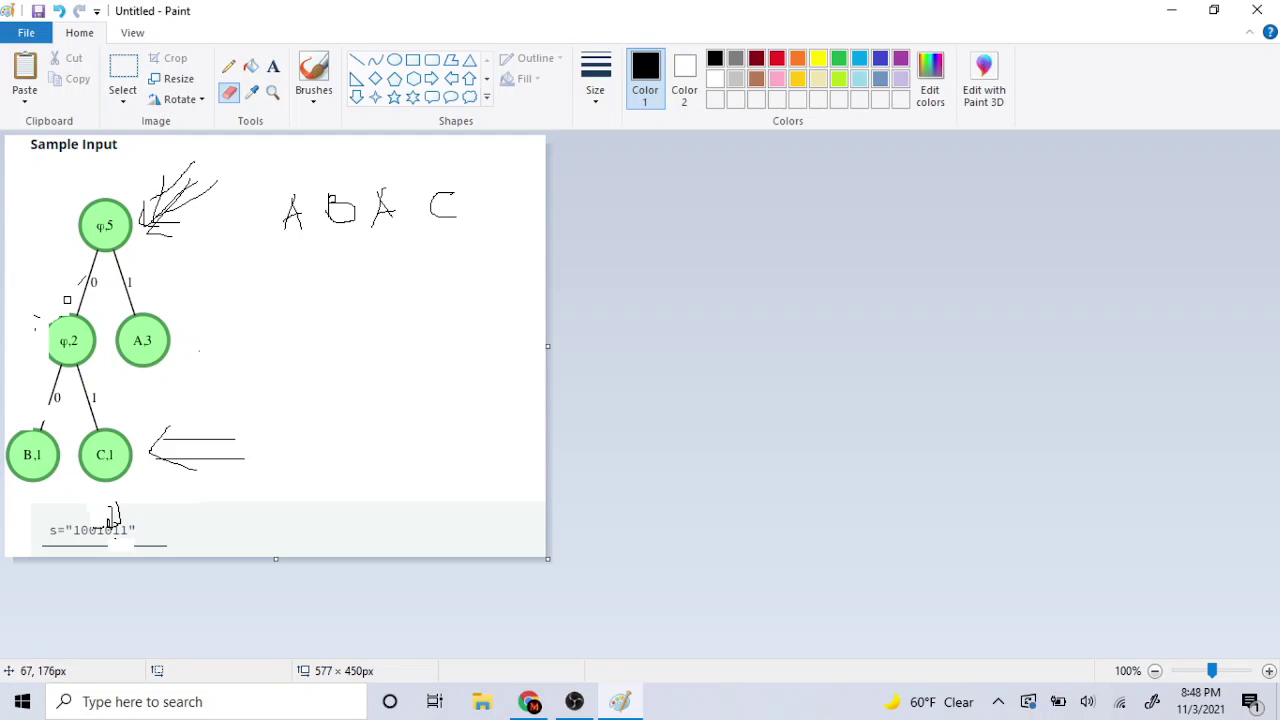
{"action": "left_click_drag", "start_coordinate": [184, 435], "coordinate": [168, 458]}
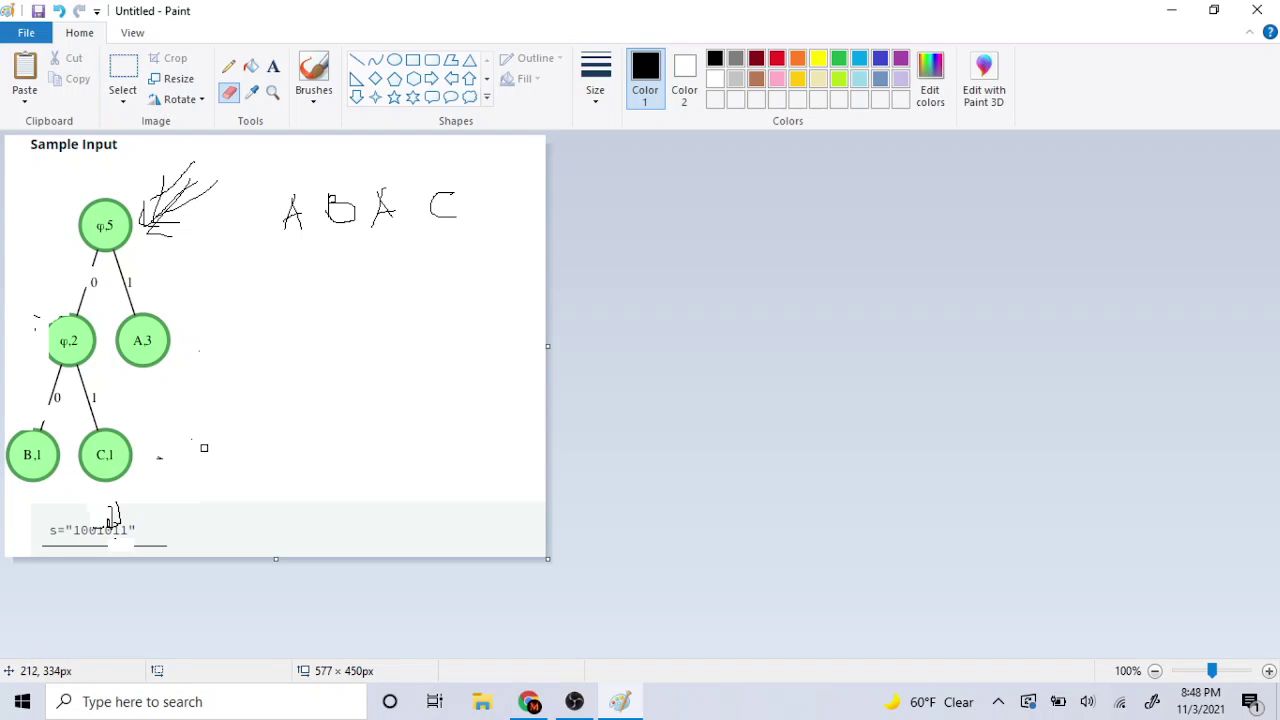
{"action": "left_click", "coordinate": [229, 66]}
{"action": "mouse_move", "coordinate": [221, 180]}
{"action": "left_mouse_down"}
{"action": "mouse_move", "coordinate": [166, 198]}
{"action": "mouse_move", "coordinate": [208, 232]}
{"action": "left_mouse_up"}
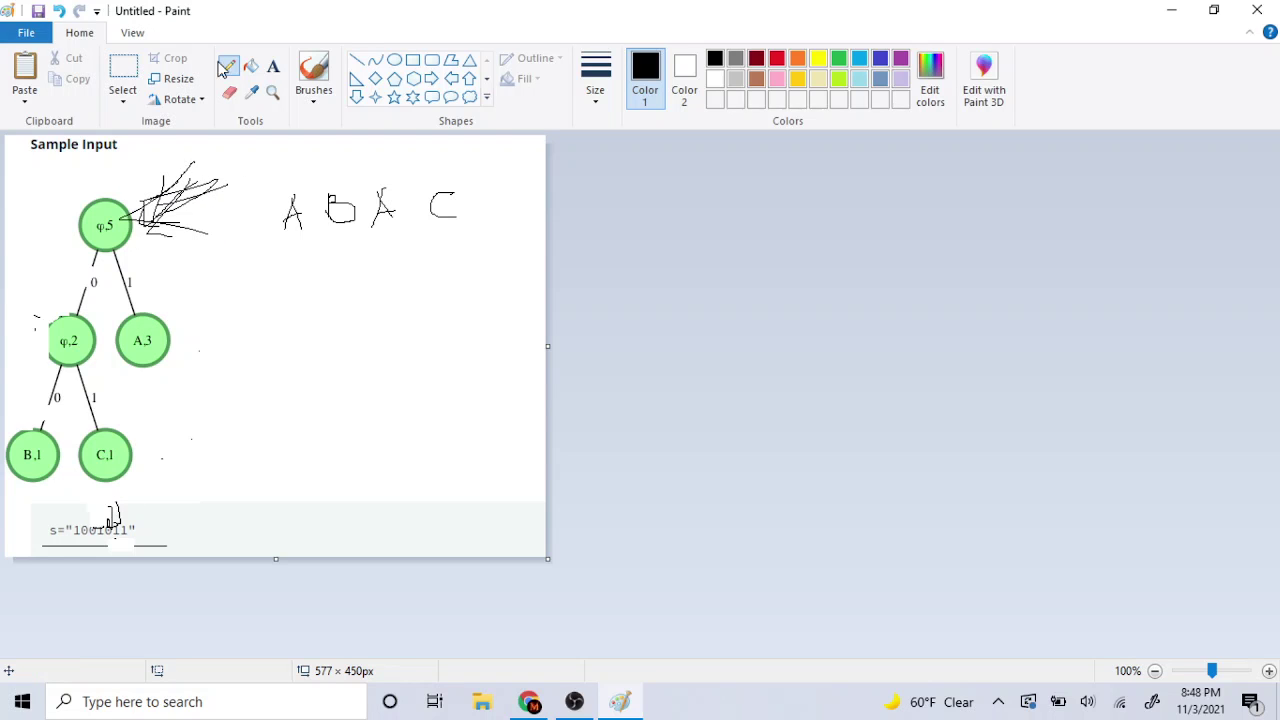
{"action": "left_click", "coordinate": [229, 92]}
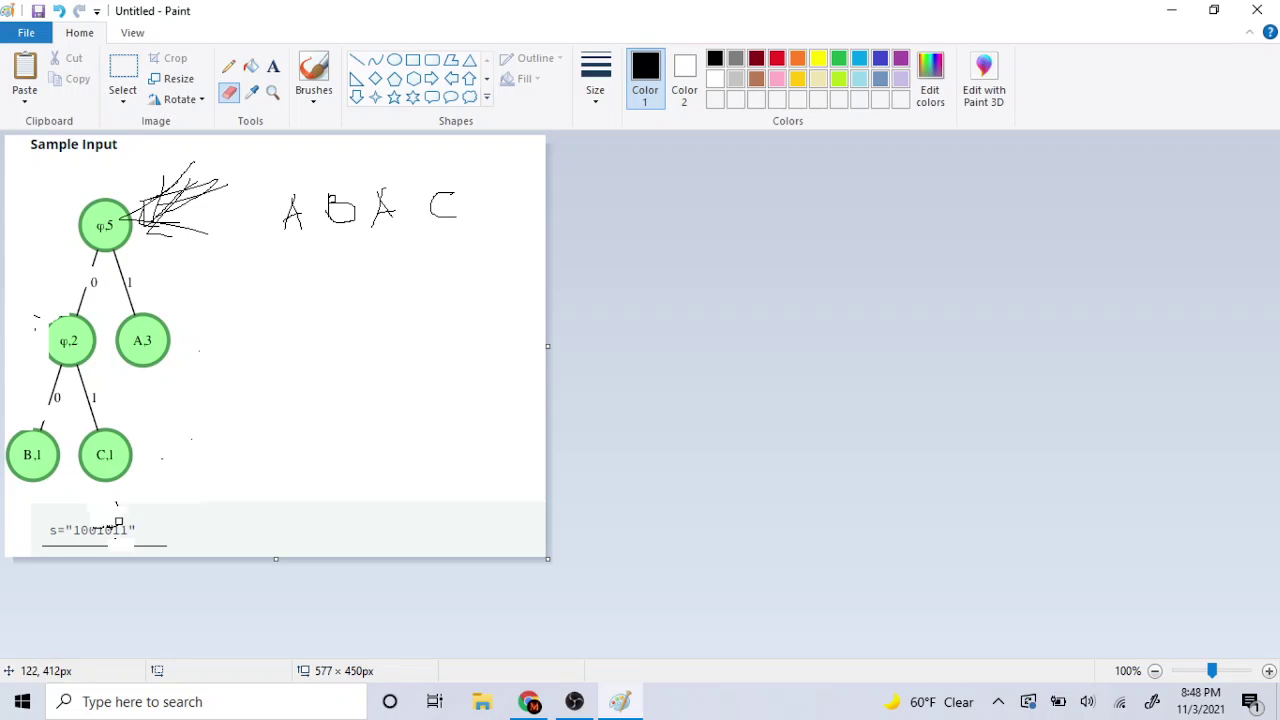
Write the final A, mark the A,3 leaf, box s="1001011" and underline ABACA
{"action": "left_click", "coordinate": [229, 66]}
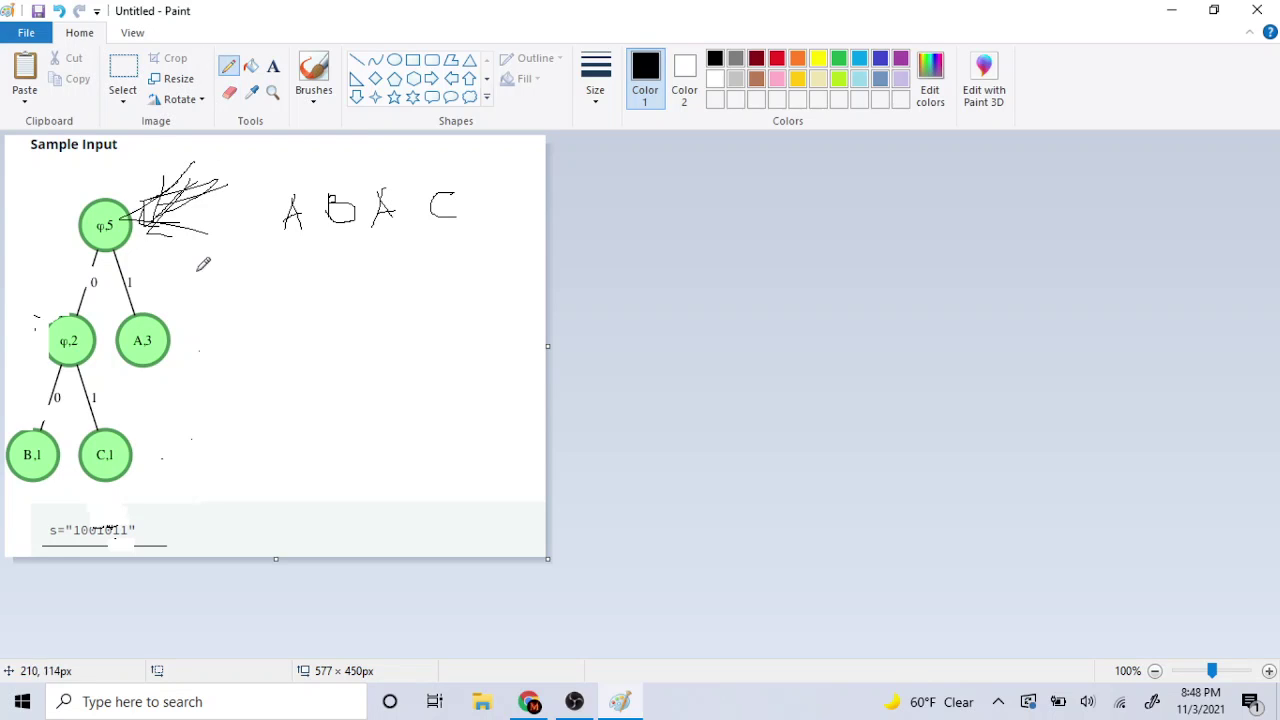
{"action": "left_click_drag", "start_coordinate": [128, 517], "coordinate": [128, 522]}
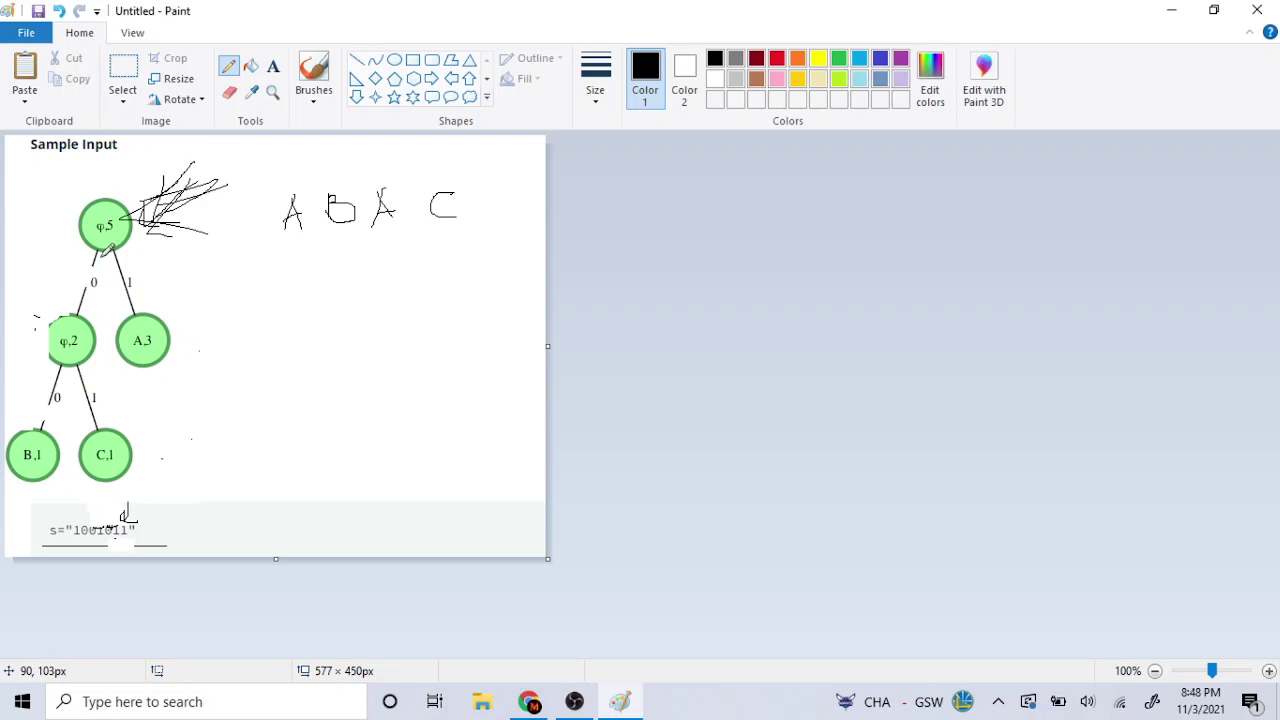
{"action": "mouse_move", "coordinate": [189, 411]}
{"action": "left_mouse_down"}
{"action": "mouse_move", "coordinate": [165, 367]}
{"action": "mouse_move", "coordinate": [188, 392]}
{"action": "mouse_move", "coordinate": [170, 351]}
{"action": "mouse_move", "coordinate": [169, 386]}
{"action": "mouse_move", "coordinate": [168, 352]}
{"action": "left_mouse_up"}
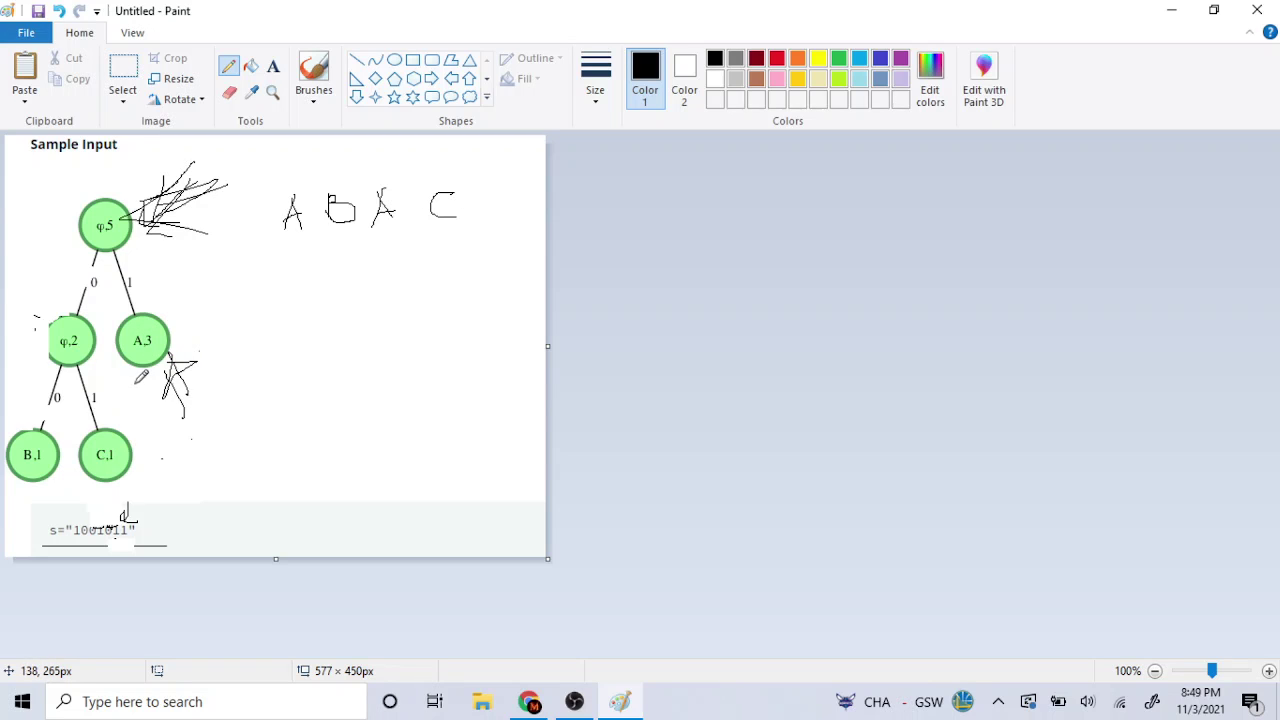
{"action": "mouse_move", "coordinate": [501, 183]}
{"action": "left_mouse_down"}
{"action": "mouse_move", "coordinate": [489, 232]}
{"action": "mouse_move", "coordinate": [525, 228]}
{"action": "mouse_move", "coordinate": [517, 210]}
{"action": "left_mouse_up"}
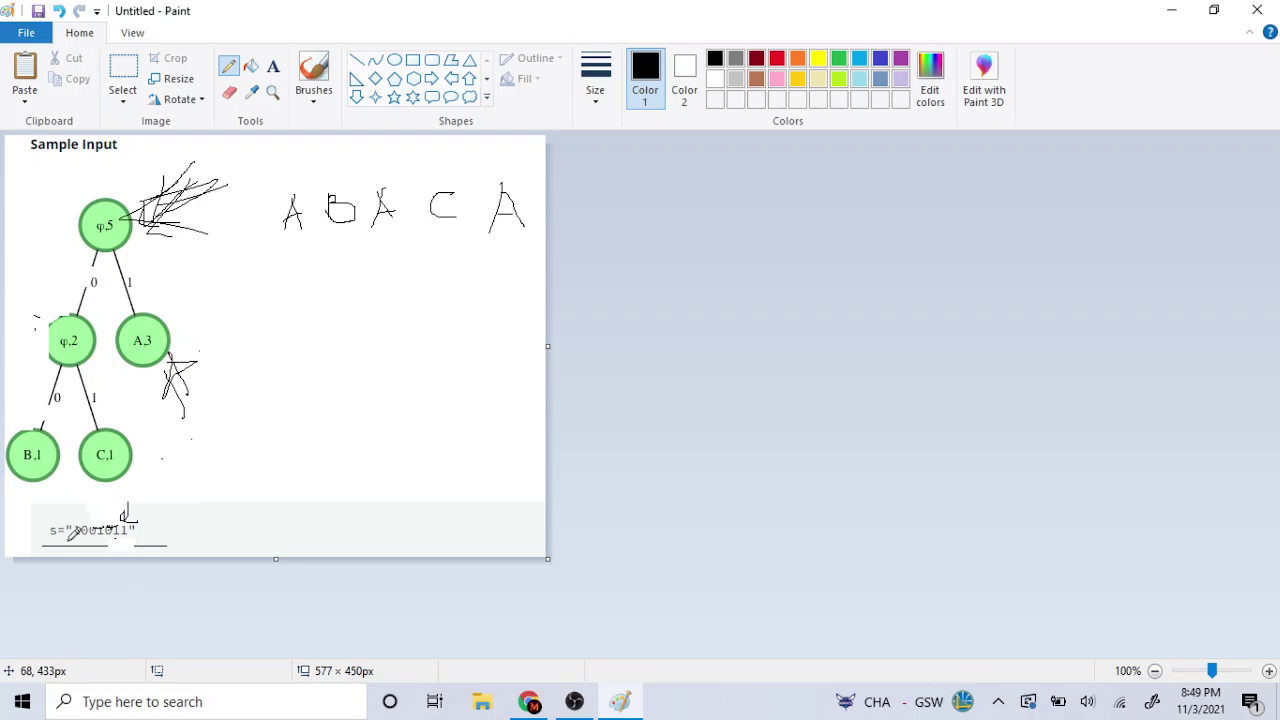
{"action": "mouse_move", "coordinate": [37, 545]}
{"action": "left_mouse_down"}
{"action": "mouse_move", "coordinate": [161, 542]}
{"action": "mouse_move", "coordinate": [168, 506]}
{"action": "mouse_move", "coordinate": [34, 515]}
{"action": "mouse_move", "coordinate": [38, 560]}
{"action": "left_mouse_up"}
{"action": "mouse_move", "coordinate": [268, 254]}
{"action": "left_mouse_down"}
{"action": "mouse_move", "coordinate": [453, 243]}
{"action": "mouse_move", "coordinate": [499, 261]}
{"action": "mouse_move", "coordinate": [536, 252]}
{"action": "left_mouse_up"}
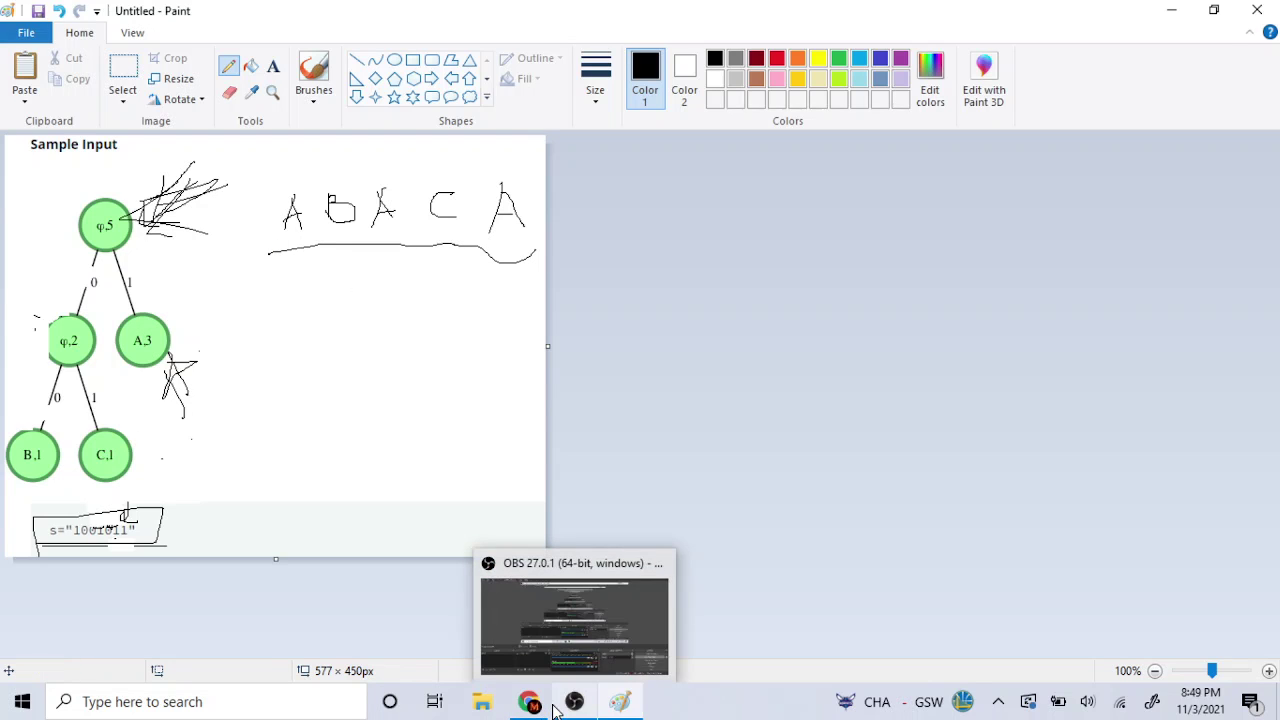
Scroll to the decode_huff code and highlight the head = root line 96
{"action": "mouse_move", "coordinate": [533, 706]}
{"action": "left_click", "coordinate": [511, 647]}
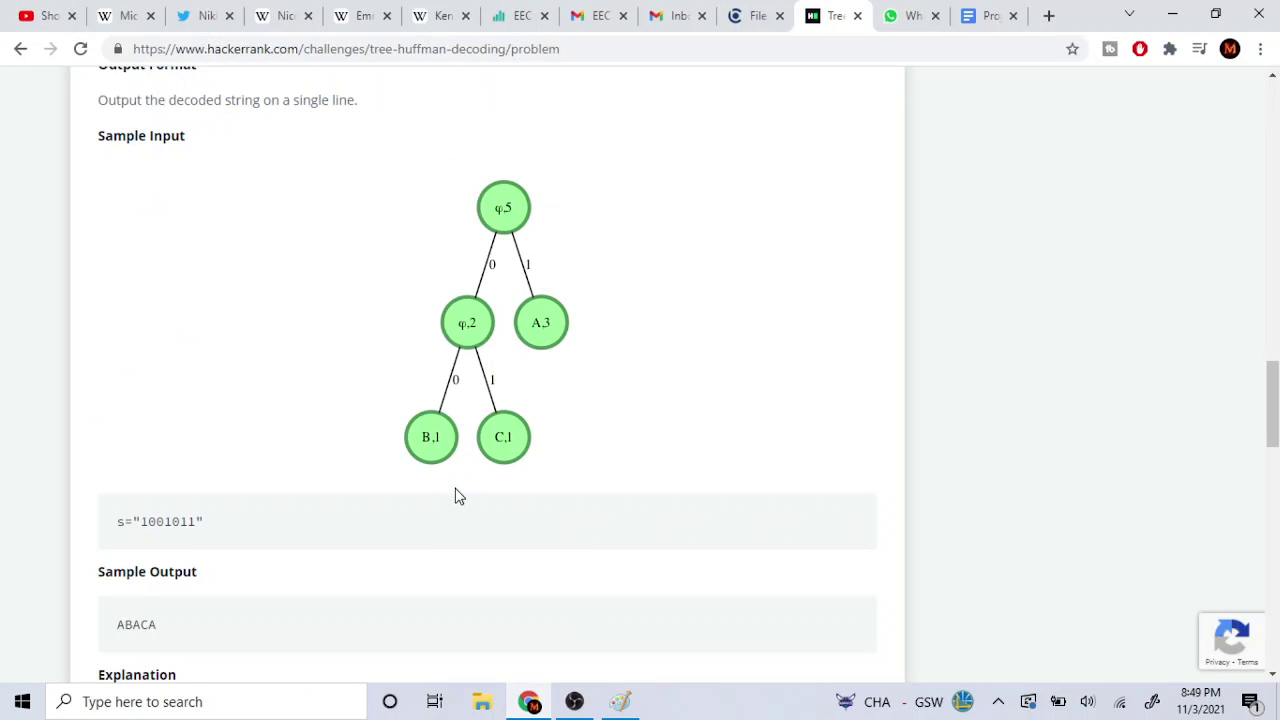
{"action": "scroll", "coordinate": [490, 380], "scroll_direction": "down", "scroll_amount": 15}
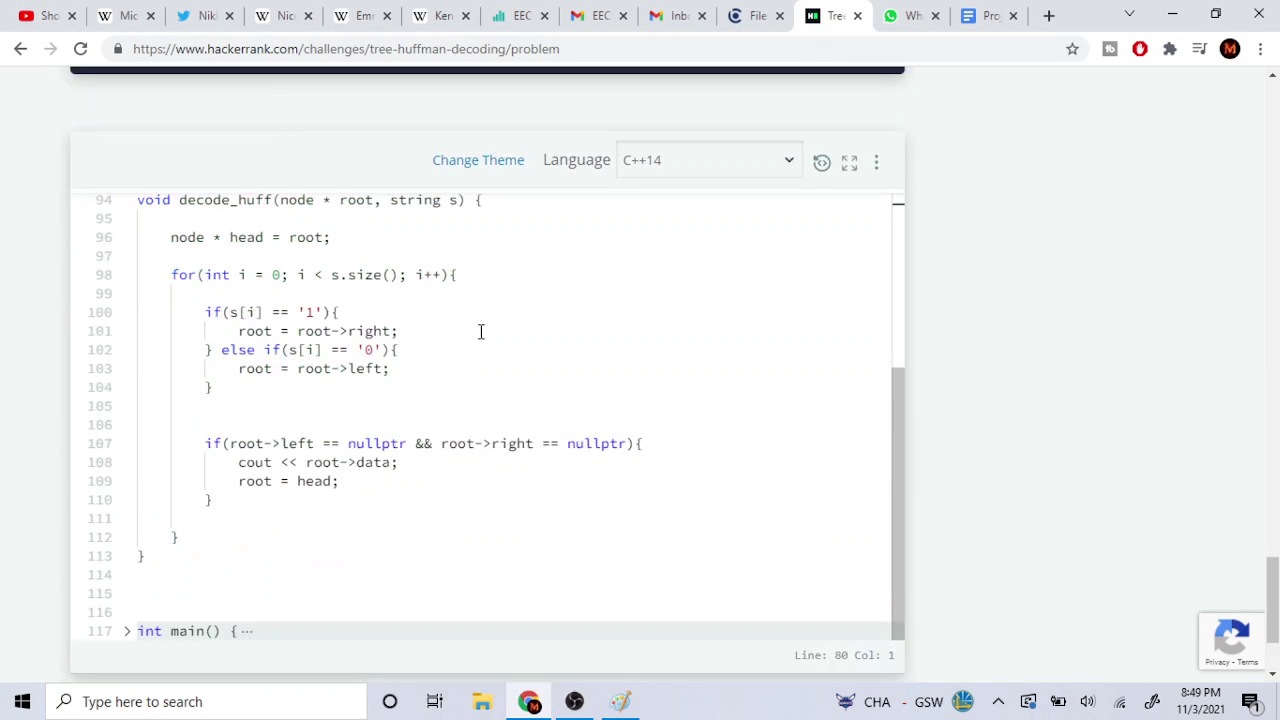
{"action": "scroll", "coordinate": [358, 318], "scroll_direction": "up", "scroll_amount": 5}
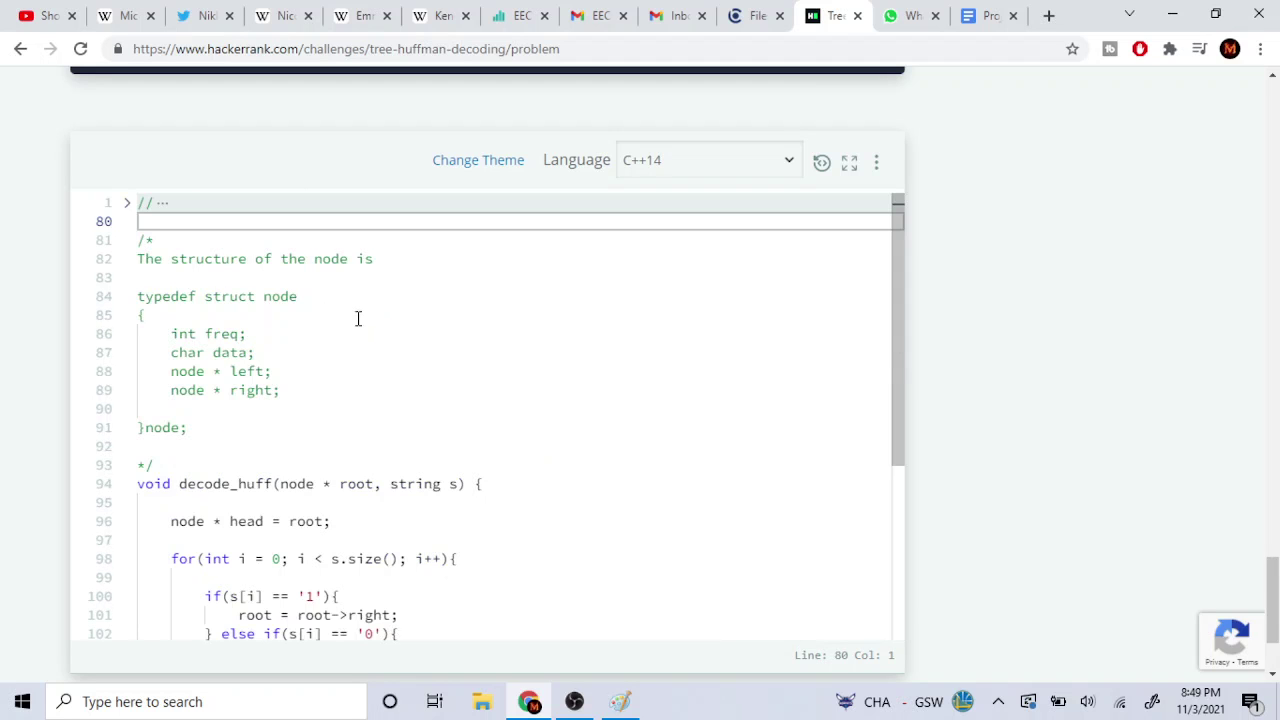
{"action": "scroll", "coordinate": [339, 342], "scroll_direction": "down", "scroll_amount": 5}
{"action": "left_click", "coordinate": [149, 251]}
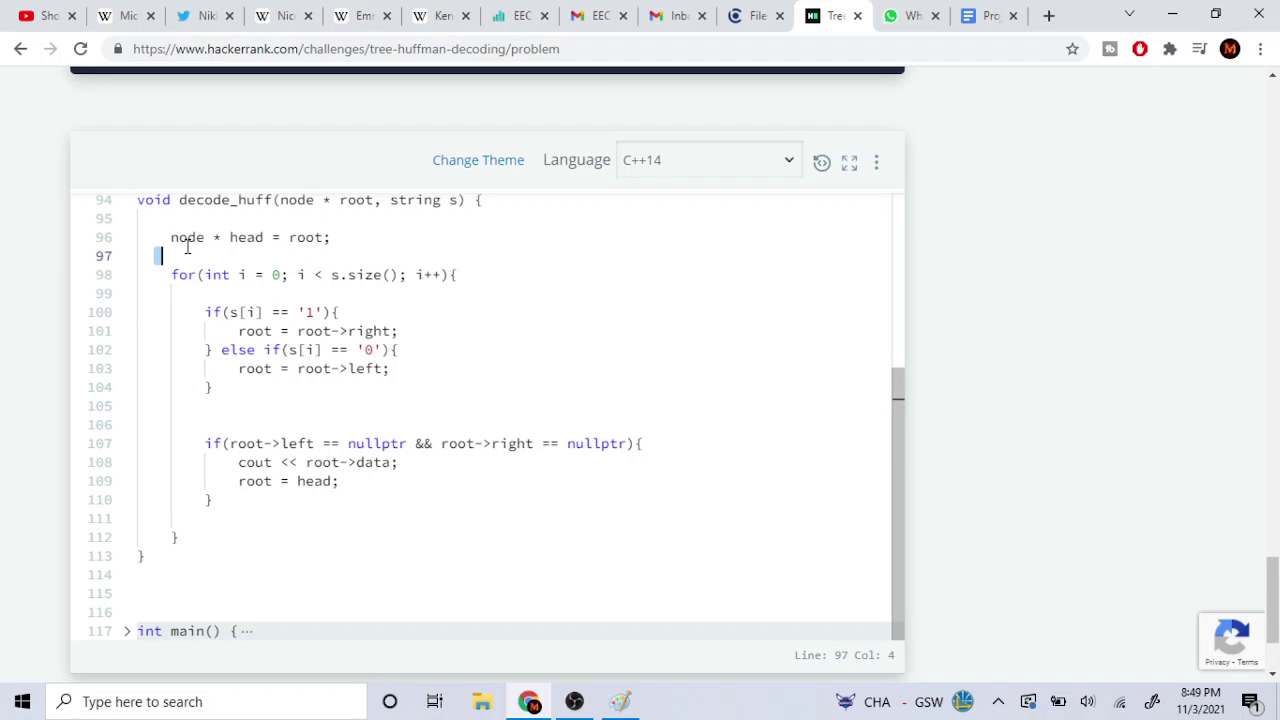
{"action": "left_click_drag", "start_coordinate": [149, 251], "coordinate": [183, 237]}
{"action": "left_click", "coordinate": [171, 237]}
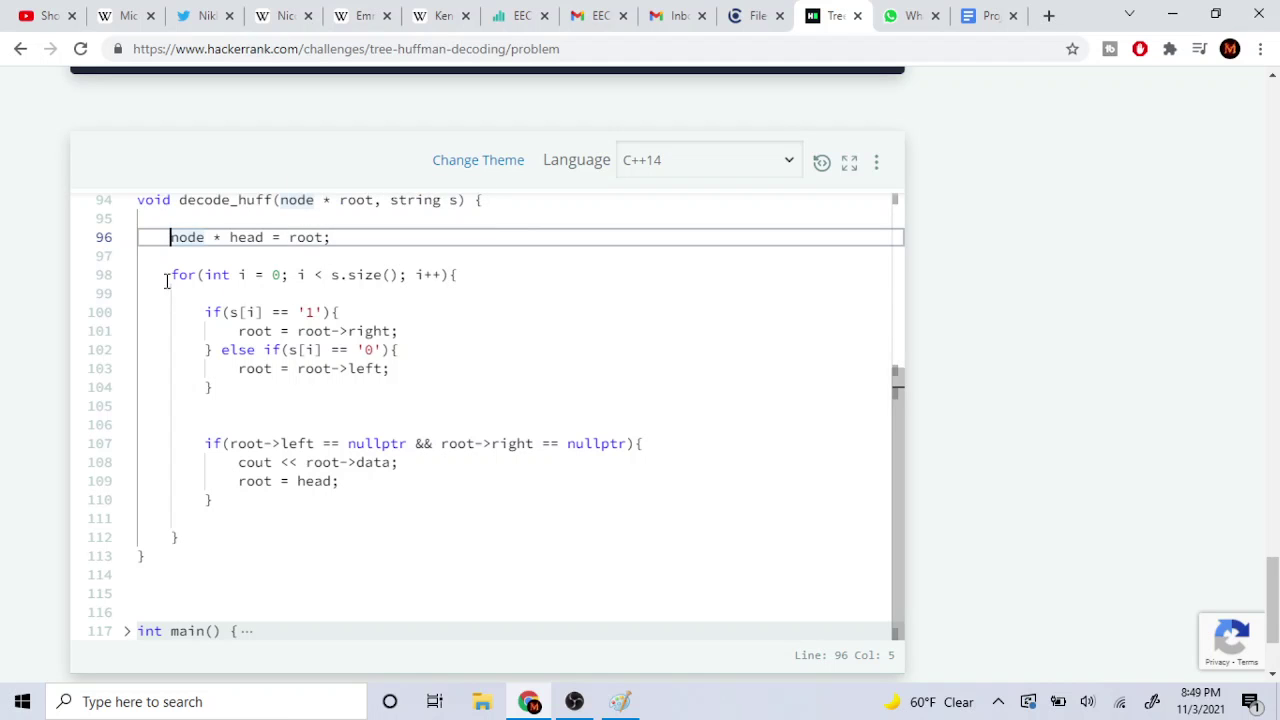
Highlight the for-loop over the bits, the '1' check, the move to root->left, and the leaf check
{"action": "left_click", "coordinate": [620, 701]}
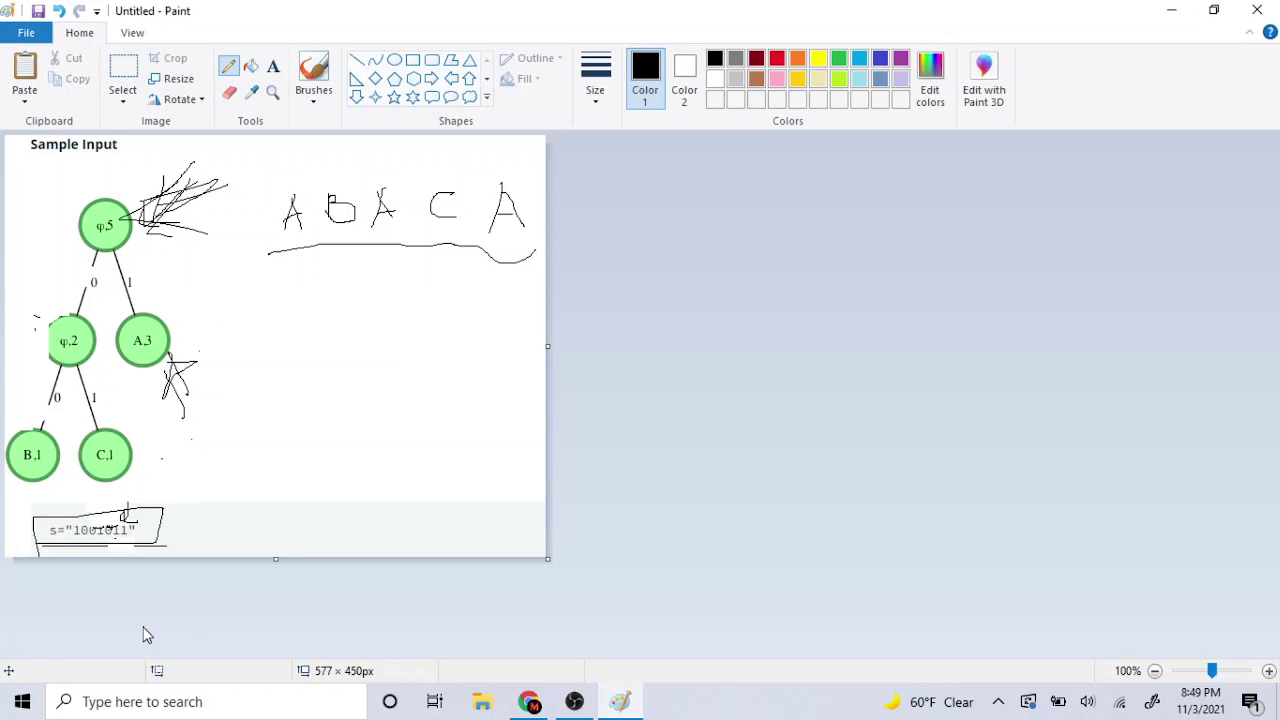
{"action": "left_click", "coordinate": [528, 701]}
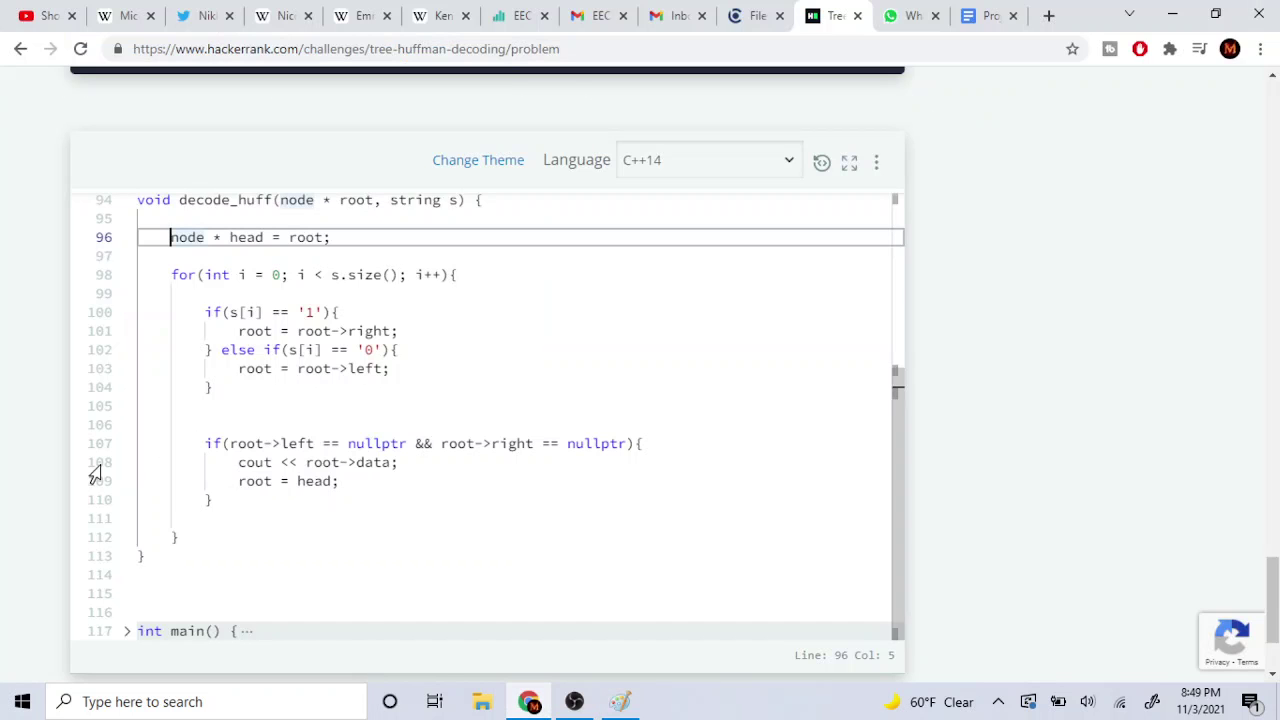
{"action": "left_click_drag", "start_coordinate": [170, 274], "coordinate": [489, 274]}
{"action": "left_click", "coordinate": [457, 274]}
{"action": "left_click", "coordinate": [489, 274]}
{"action": "left_click_drag", "start_coordinate": [205, 312], "coordinate": [228, 331]}
{"action": "left_click", "coordinate": [271, 312]}
{"action": "left_click_drag", "start_coordinate": [225, 316], "coordinate": [386, 336]}
{"action": "double_click", "coordinate": [366, 331]}
{"action": "left_click", "coordinate": [314, 331]}
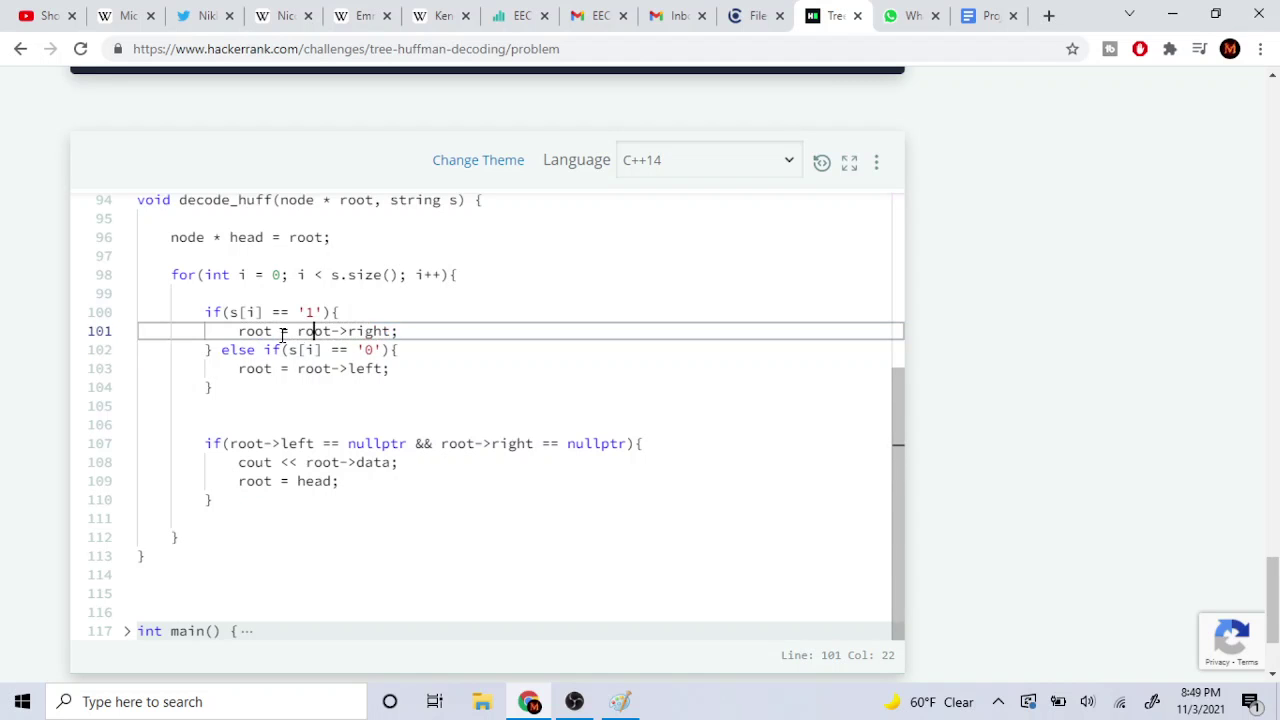
{"action": "left_click_drag", "start_coordinate": [205, 387], "coordinate": [297, 368]}
{"action": "left_click", "coordinate": [421, 368]}
{"action": "left_click_drag", "start_coordinate": [205, 443], "coordinate": [635, 443]}
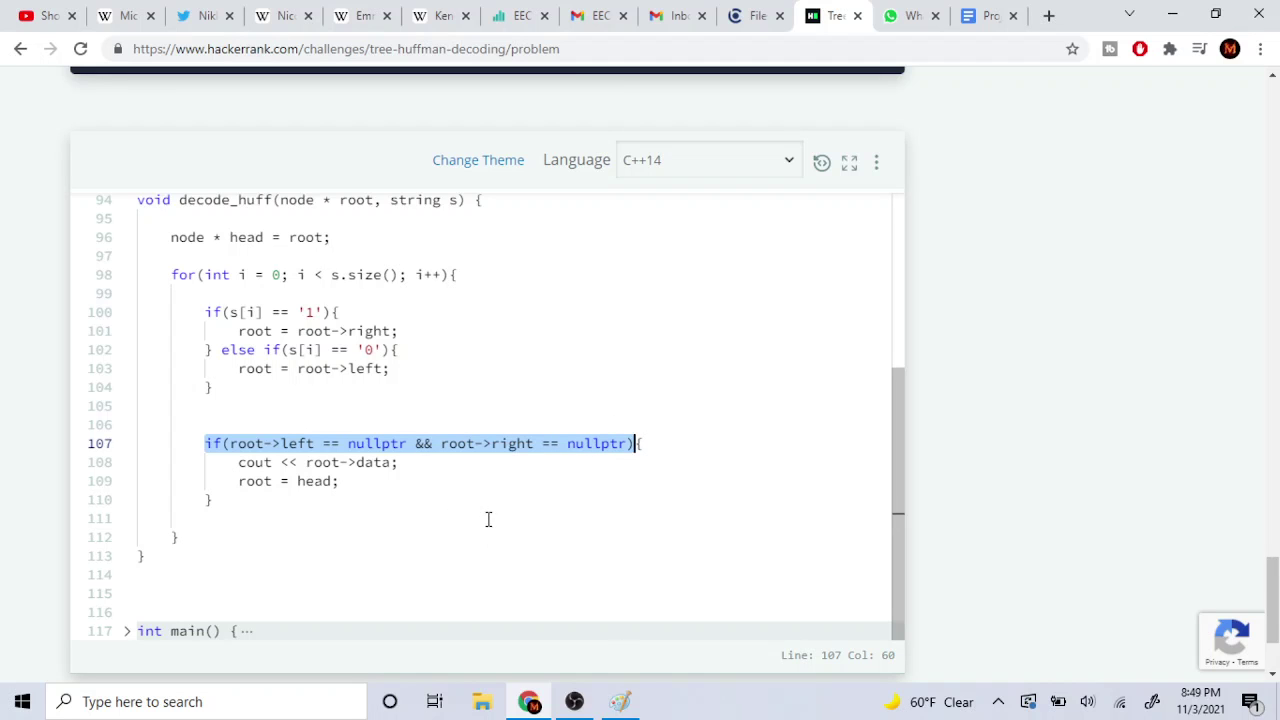
After a trial mark under B,1, highlight the leaf-character print and the root = head reset lines
{"action": "left_click", "coordinate": [620, 701]}
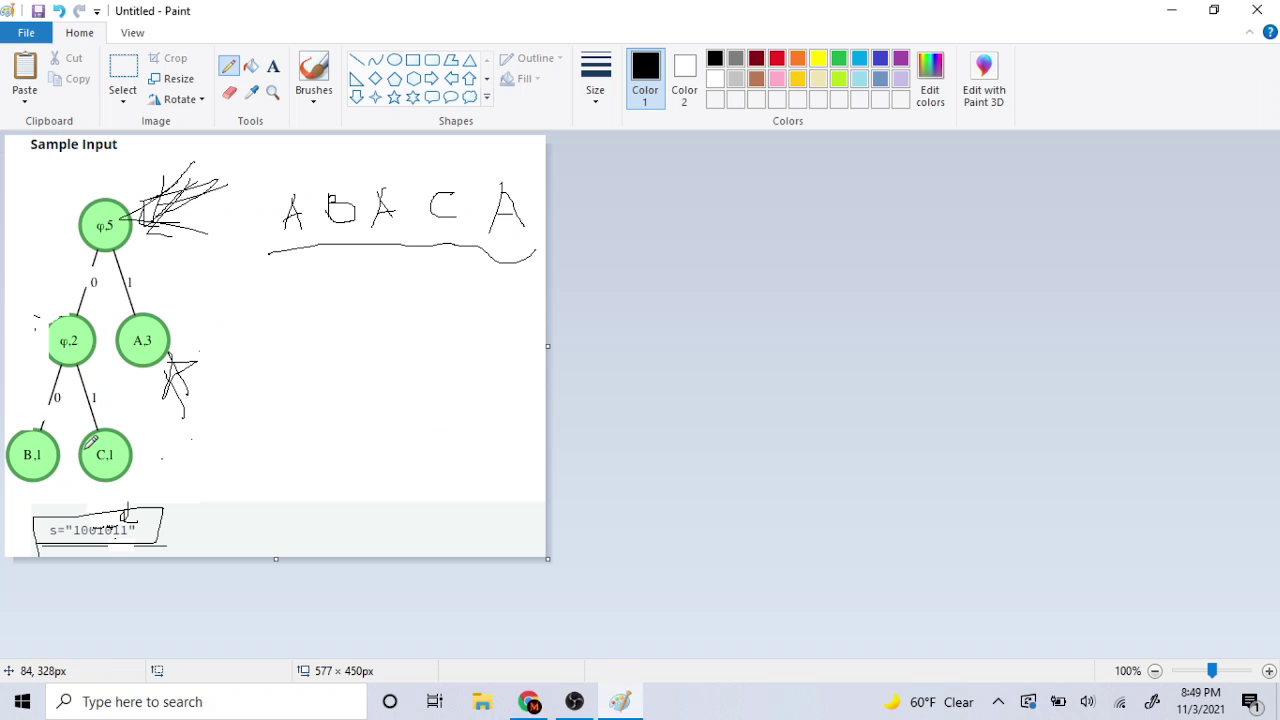
{"action": "left_click_drag", "start_coordinate": [17, 478], "coordinate": [49, 487]}
{"action": "key", "text": "ctrl+z"}
{"action": "key", "text": "alt+Tab"}
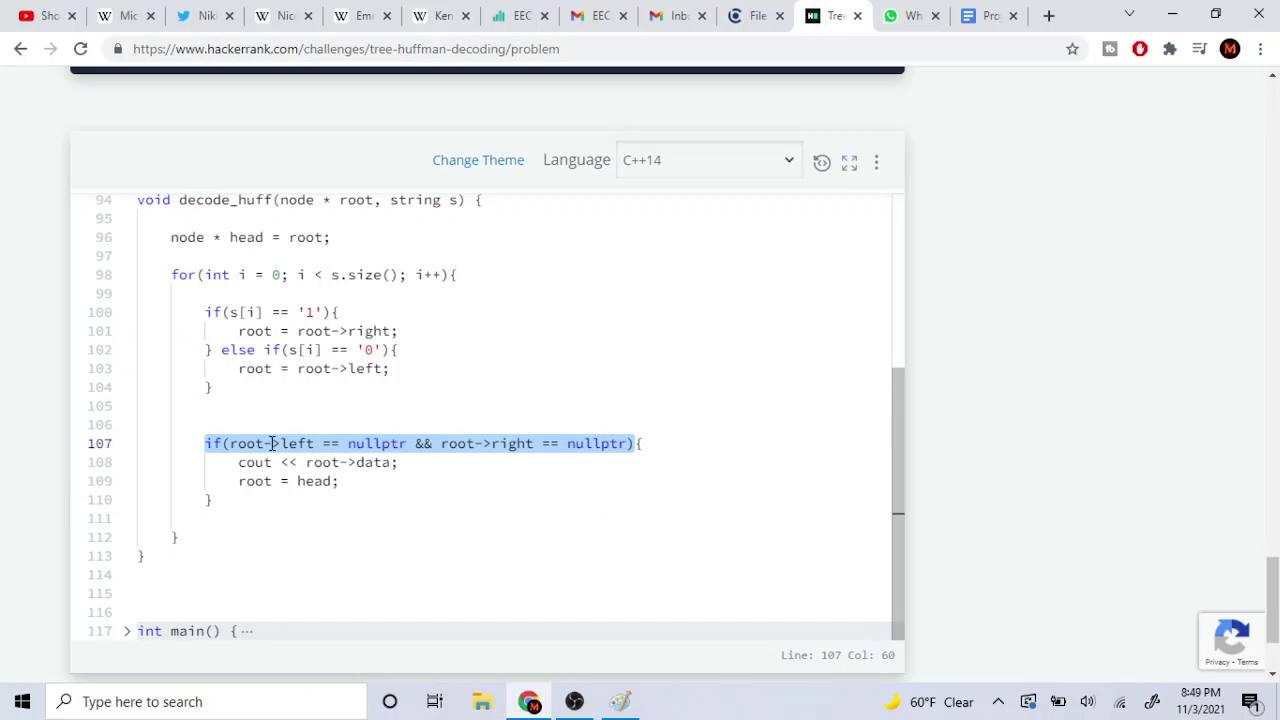
{"action": "left_click_drag", "start_coordinate": [222, 462], "coordinate": [408, 458]}
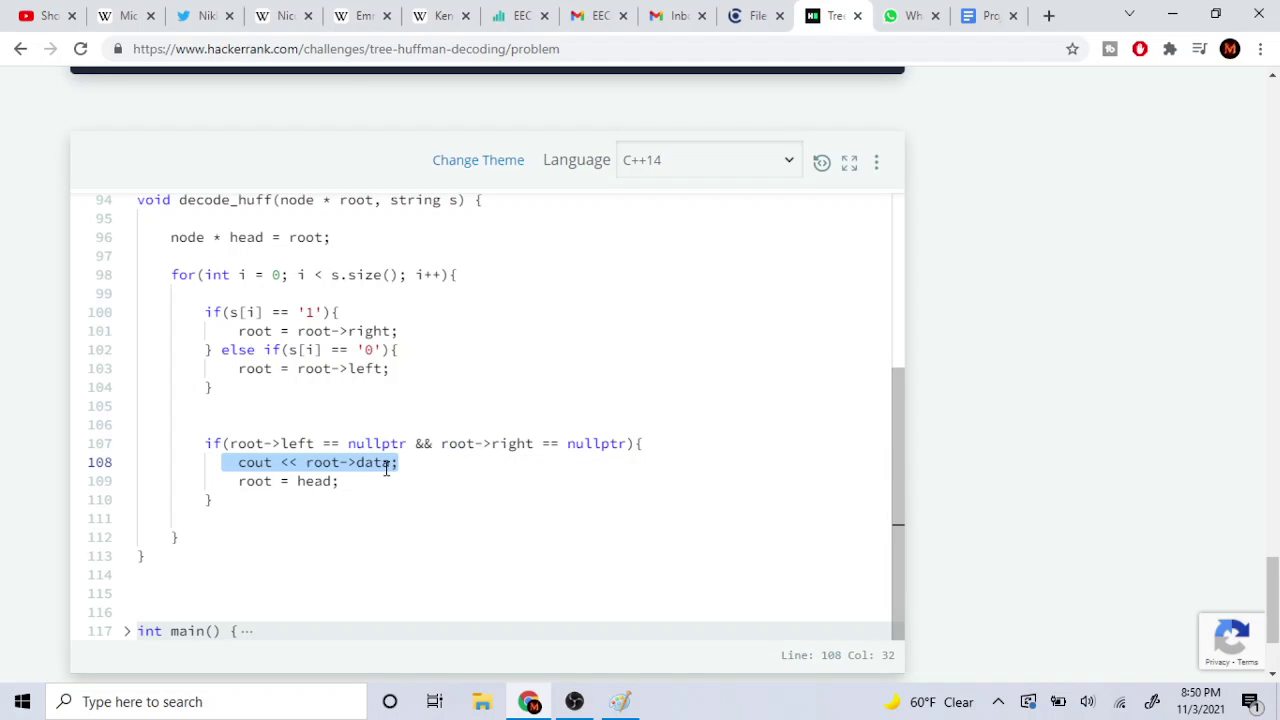
{"action": "mouse_move", "coordinate": [222, 489]}
{"action": "left_mouse_down"}
{"action": "mouse_move", "coordinate": [369, 489]}
{"action": "mouse_move", "coordinate": [213, 499]}
{"action": "left_mouse_up"}
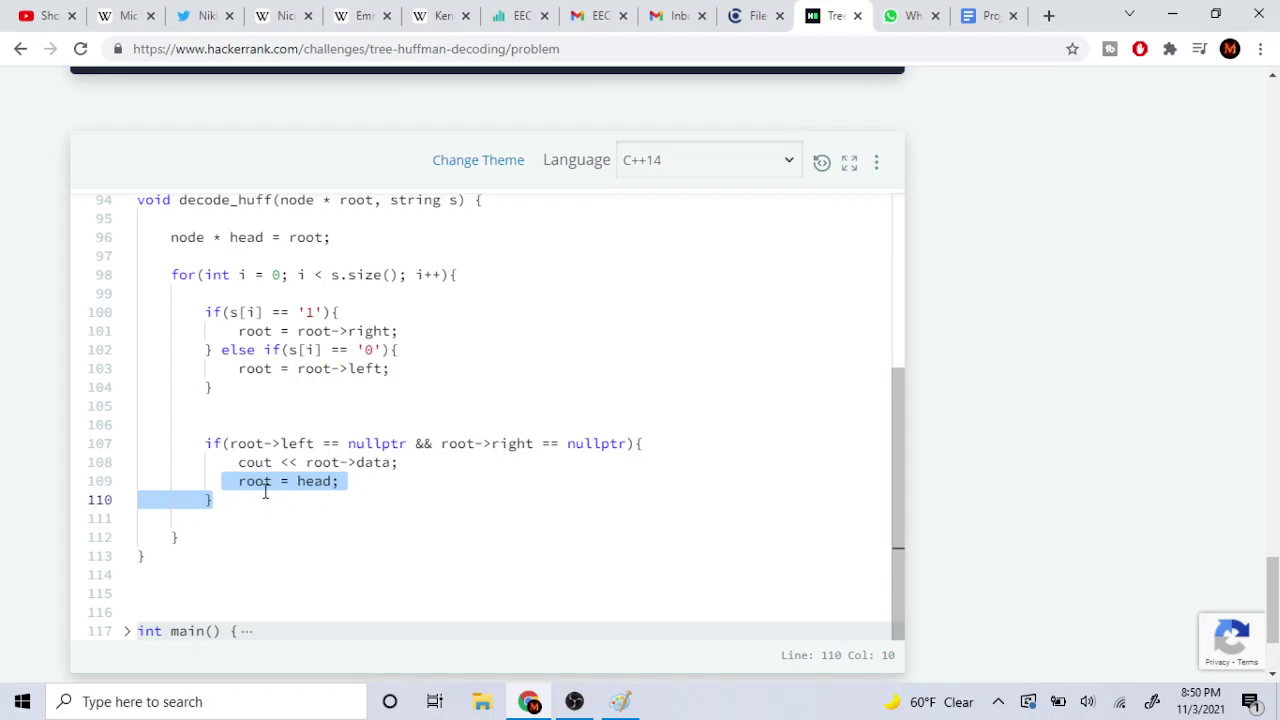
{"action": "double_click", "coordinate": [354, 202]}
{"action": "left_click_drag", "start_coordinate": [158, 240], "coordinate": [340, 254]}
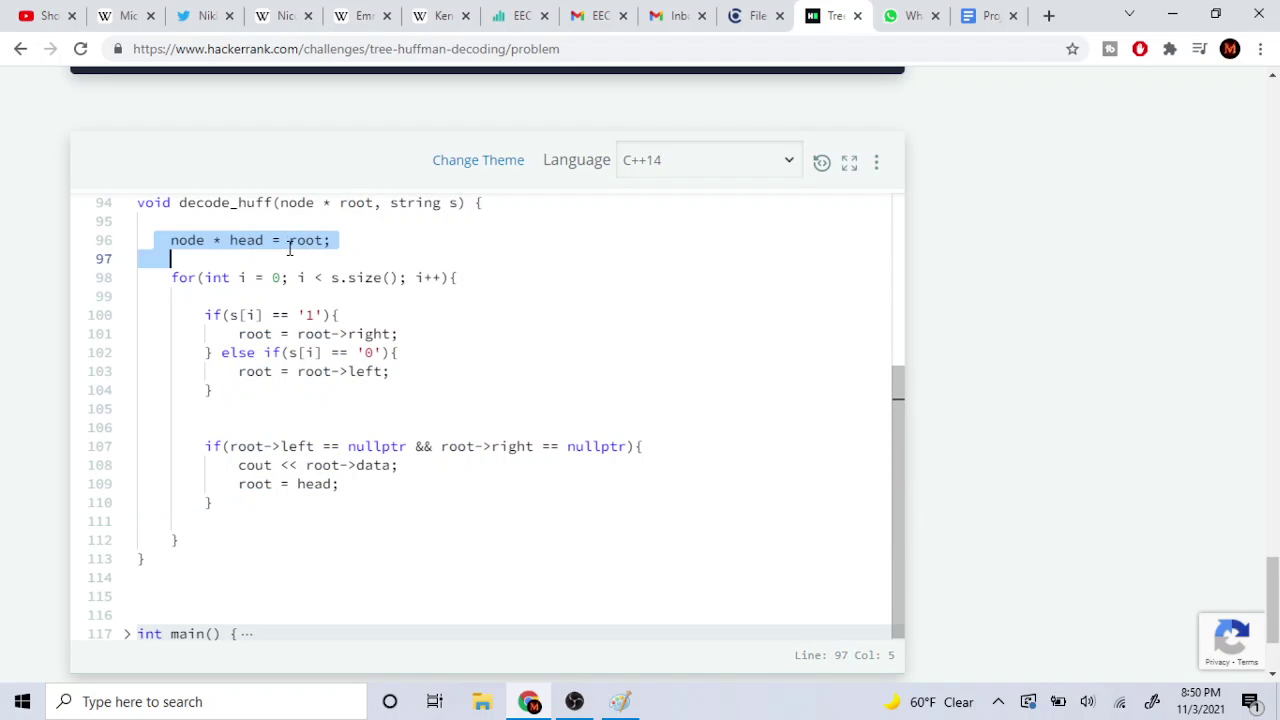
{"action": "left_click_drag", "start_coordinate": [222, 484], "coordinate": [324, 483]}
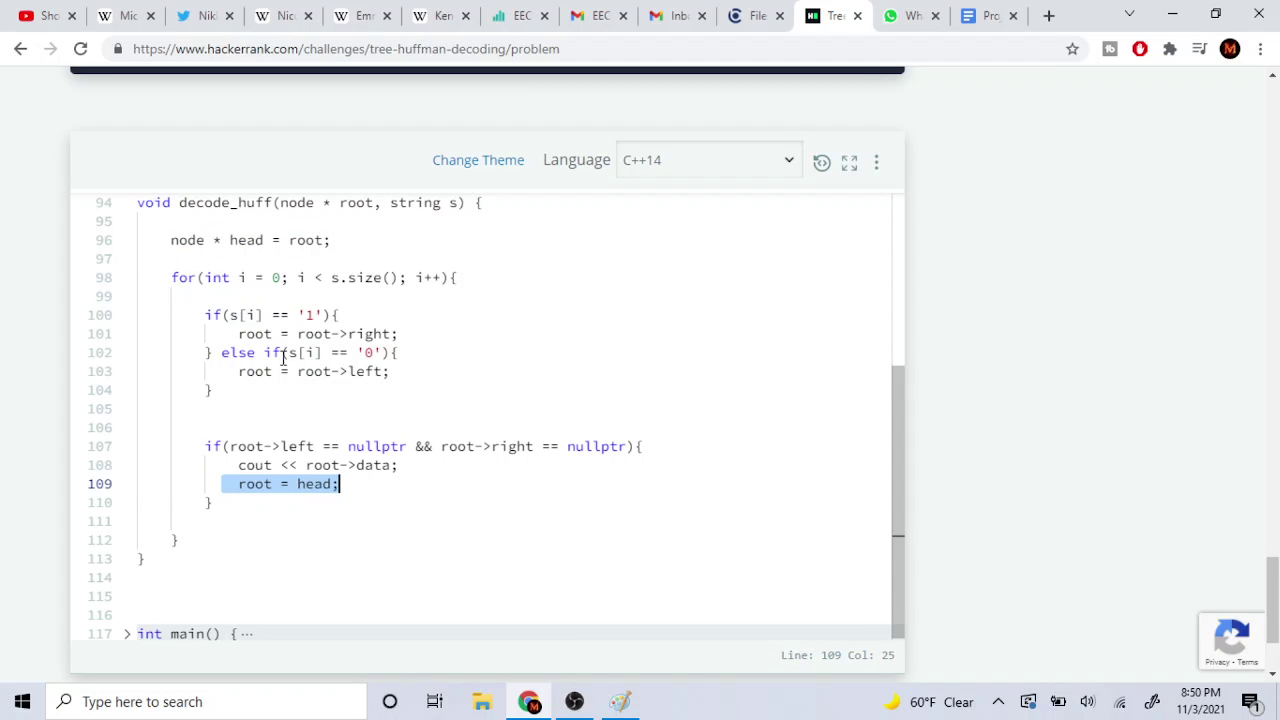
Clear the line 109 highlight and scroll to the encoded-string decoding example and Function Description
{"action": "left_click", "coordinate": [417, 540]}
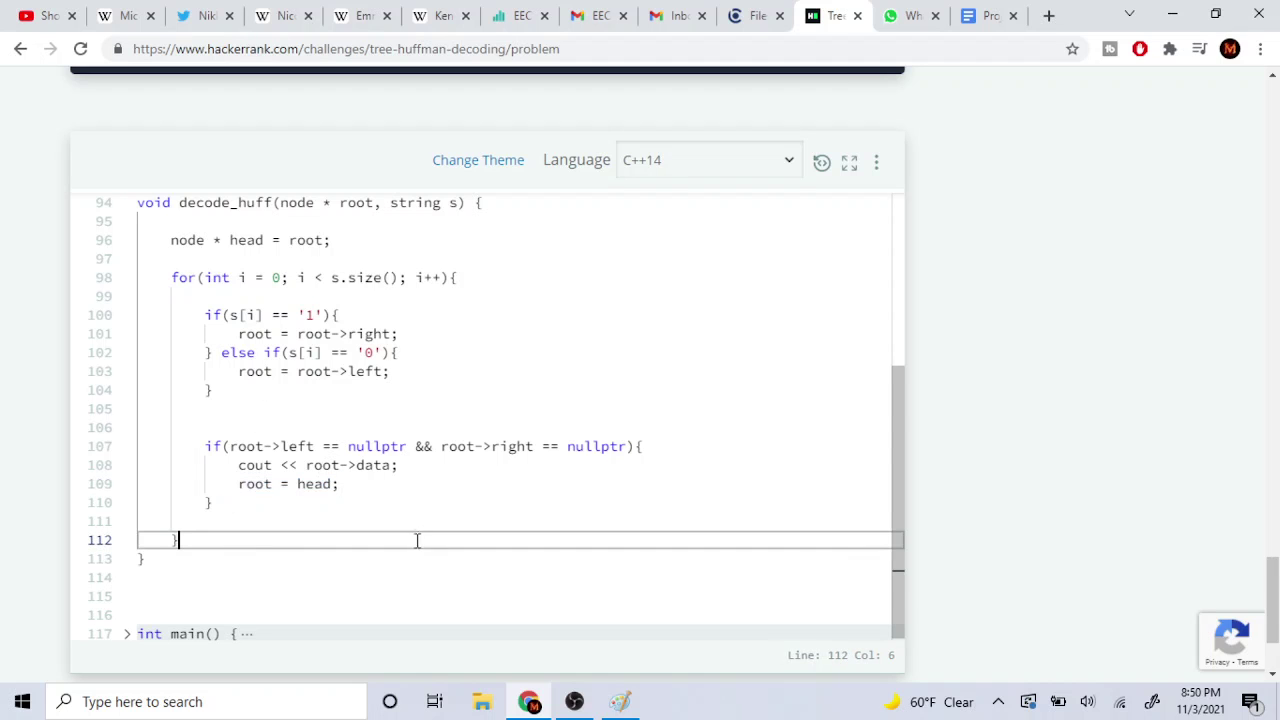
{"action": "scroll", "coordinate": [400, 448], "scroll_direction": "down", "scroll_amount": 1}
{"action": "scroll", "coordinate": [380, 414], "scroll_direction": "up", "scroll_amount": 15}
{"action": "scroll", "coordinate": [243, 380], "scroll_direction": "down", "scroll_amount": 6}
{"action": "scroll", "coordinate": [236, 388], "scroll_direction": "down", "scroll_amount": 10}
{"action": "scroll", "coordinate": [260, 370], "scroll_direction": "up", "scroll_amount": 15}
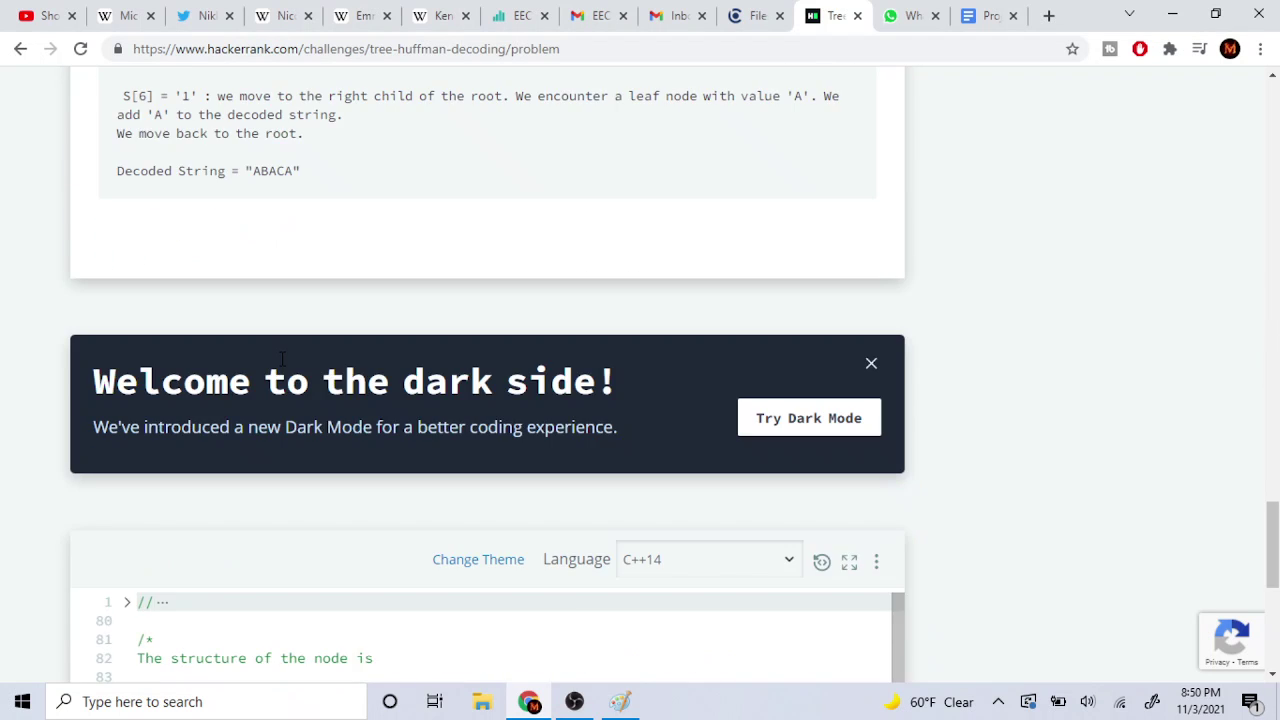
{"action": "scroll", "coordinate": [283, 366], "scroll_direction": "up", "scroll_amount": 15}
{"action": "scroll", "coordinate": [320, 375], "scroll_direction": "down", "scroll_amount": 10}
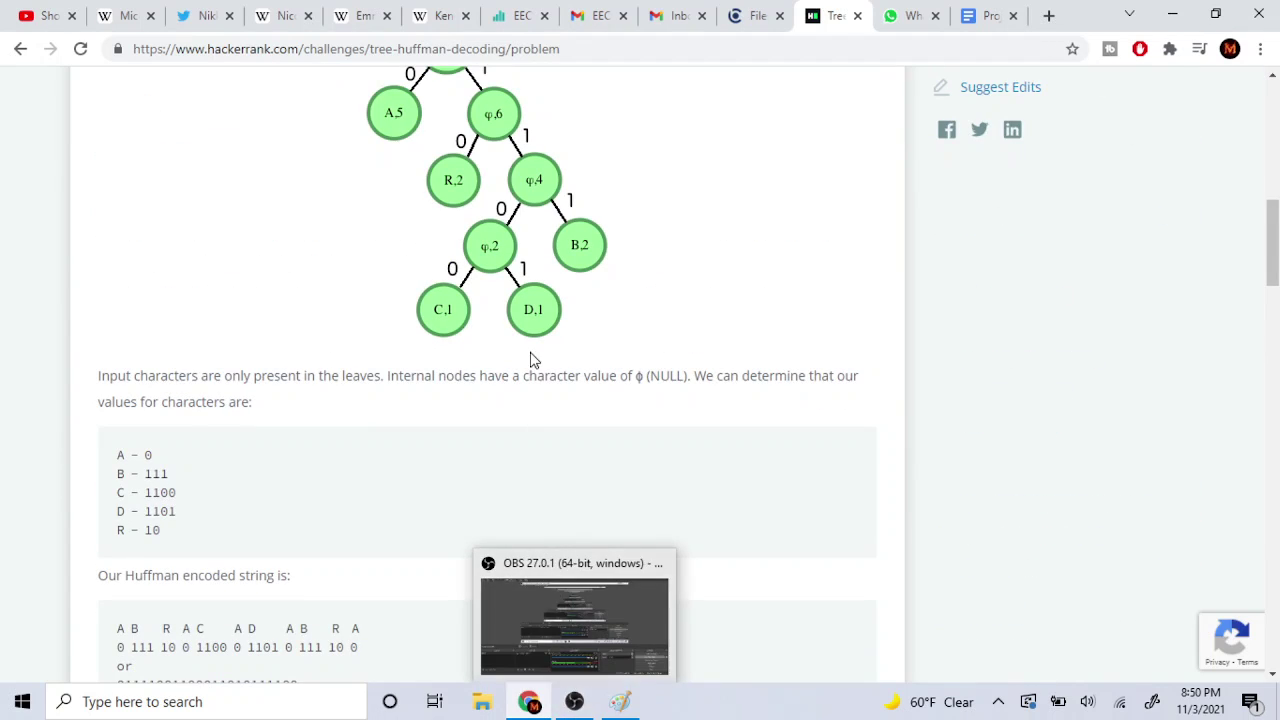
{"action": "scroll", "coordinate": [300, 355], "scroll_direction": "down", "scroll_amount": 5}
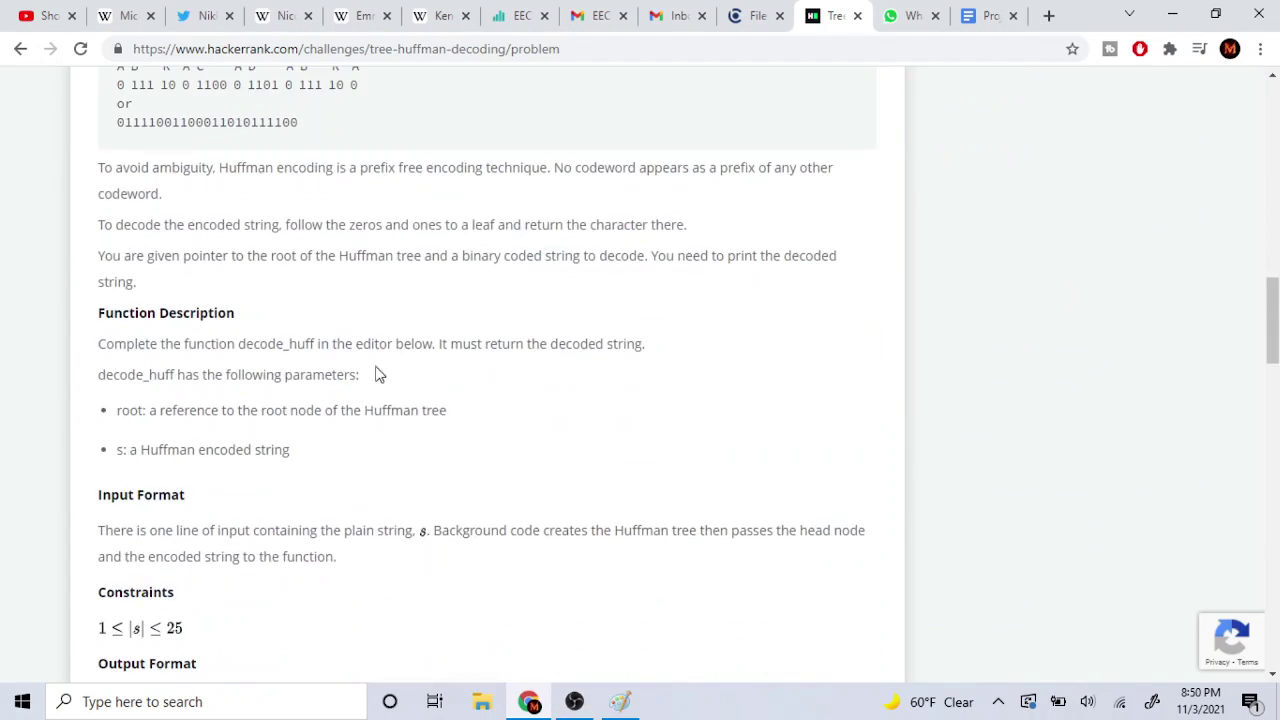